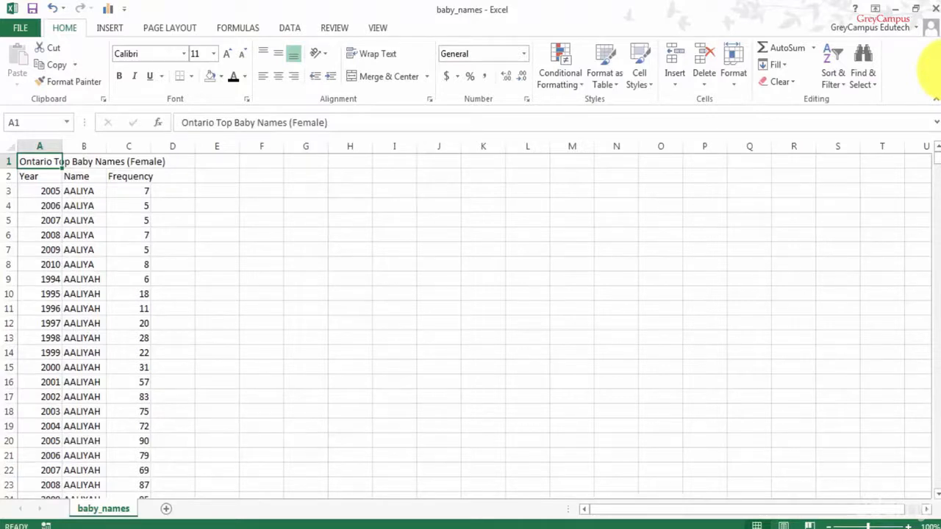
- Switch to the EmployeeProjects workbook
{"action": "left_click", "coordinate": [106, 528]}
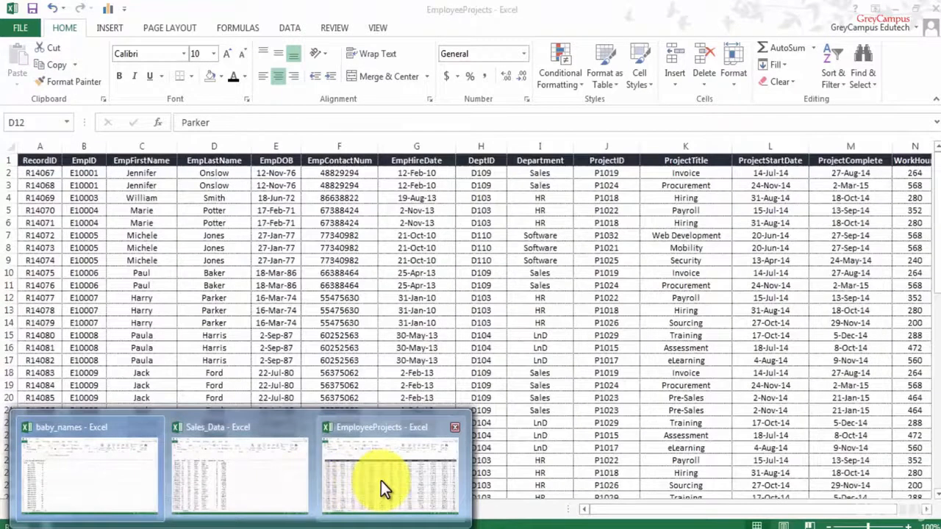
{"action": "left_click", "coordinate": [381, 481]}
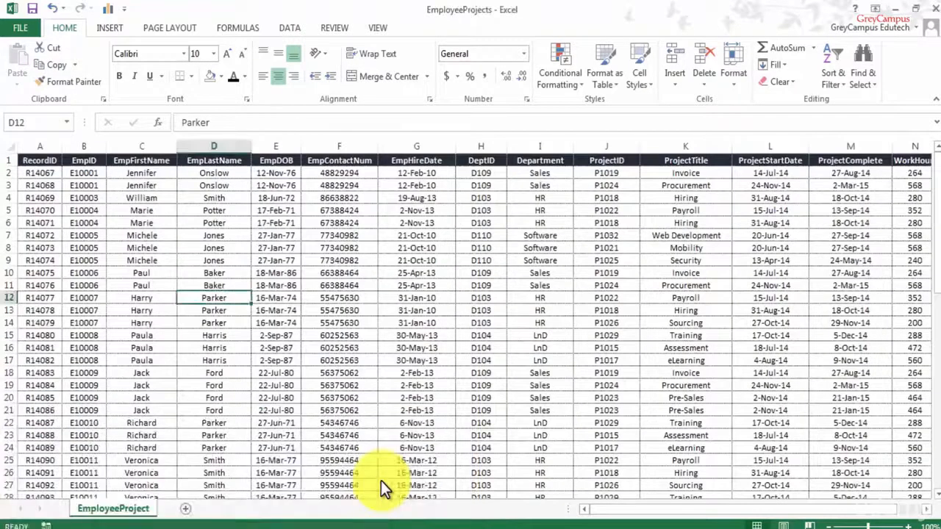
{"action": "left_click", "coordinate": [342, 234]}
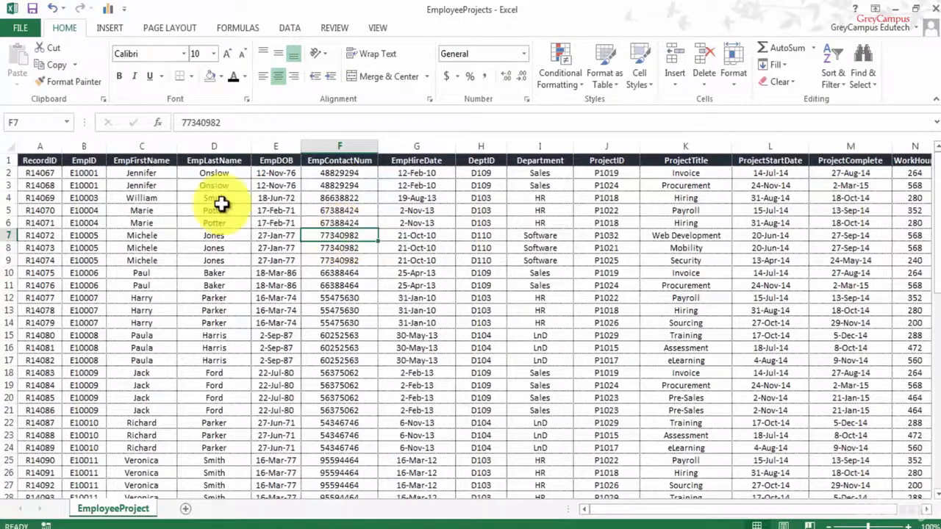
- Jump from RecordID in A1 to the last header, WorkHours, and extend the selection back across the header row
{"action": "left_click", "coordinate": [44, 161]}
{"action": "key", "text": "ctrl+b"}
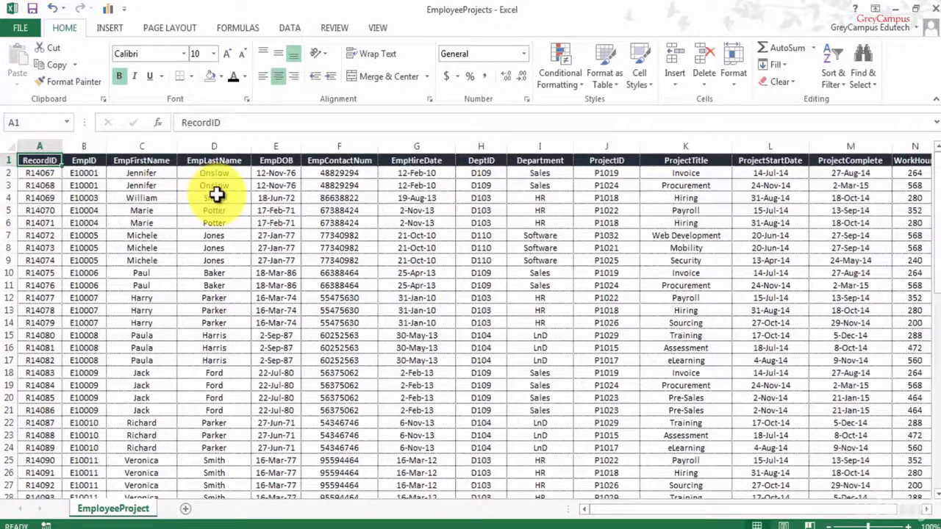
{"action": "key", "text": "ctrl+Right"}
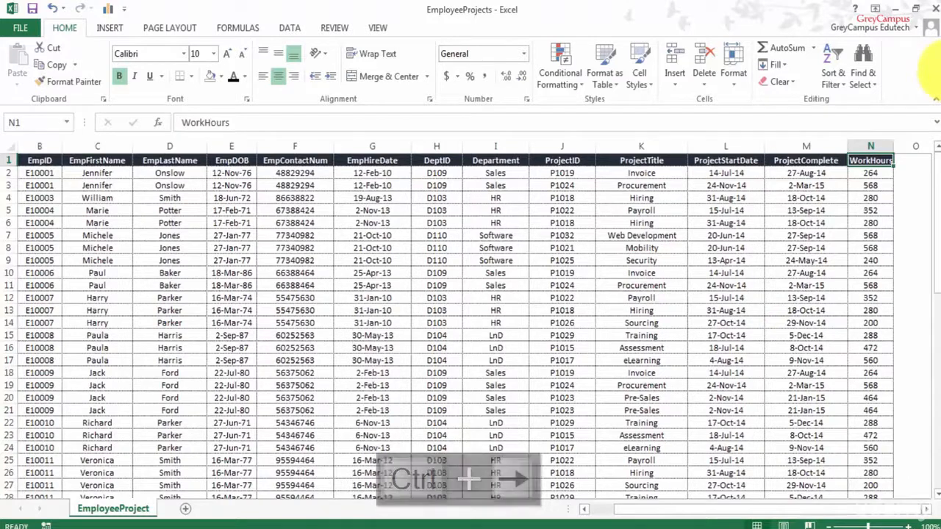
{"action": "key", "text": "ctrl+shift+Left"}
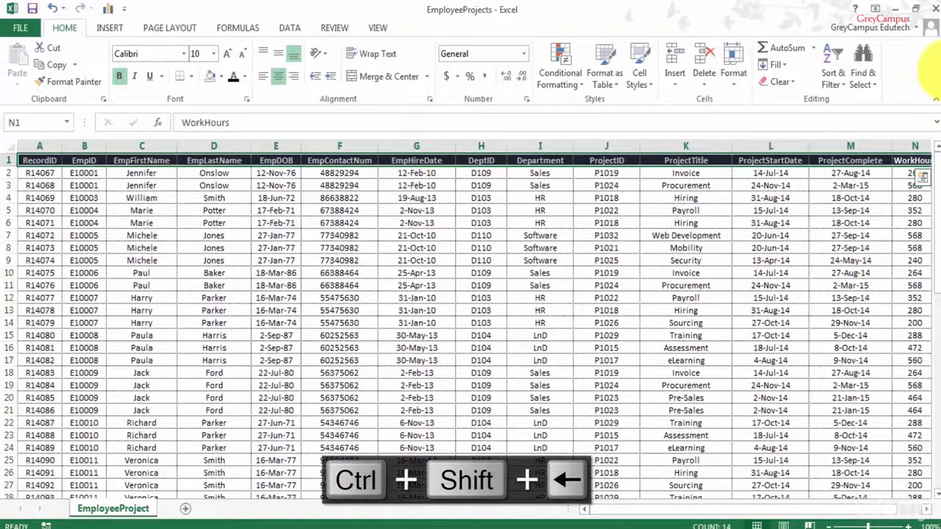
{"action": "key", "text": "Left"}
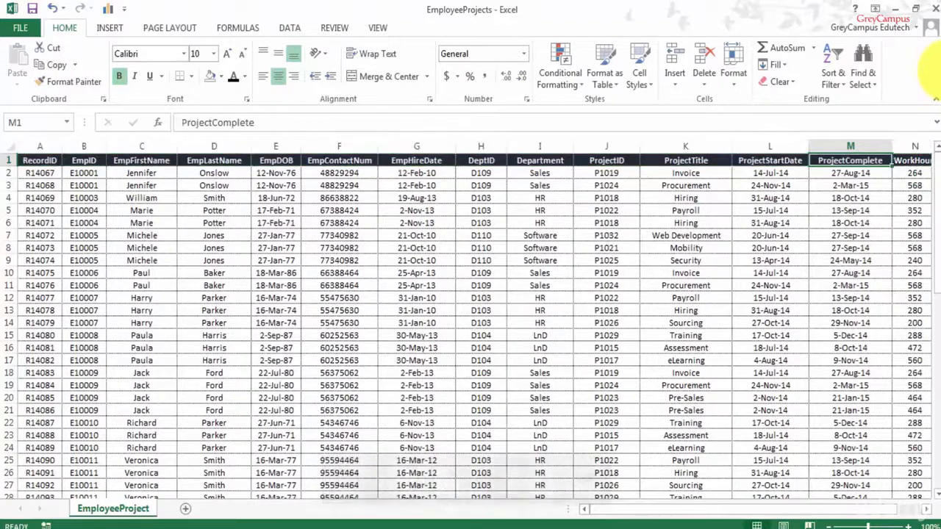
- Select the headers from ProjectComplete to the row's end, return to A1, and practise selecting the entire header row from there
{"action": "key", "text": "ctrl+shift+Right"}
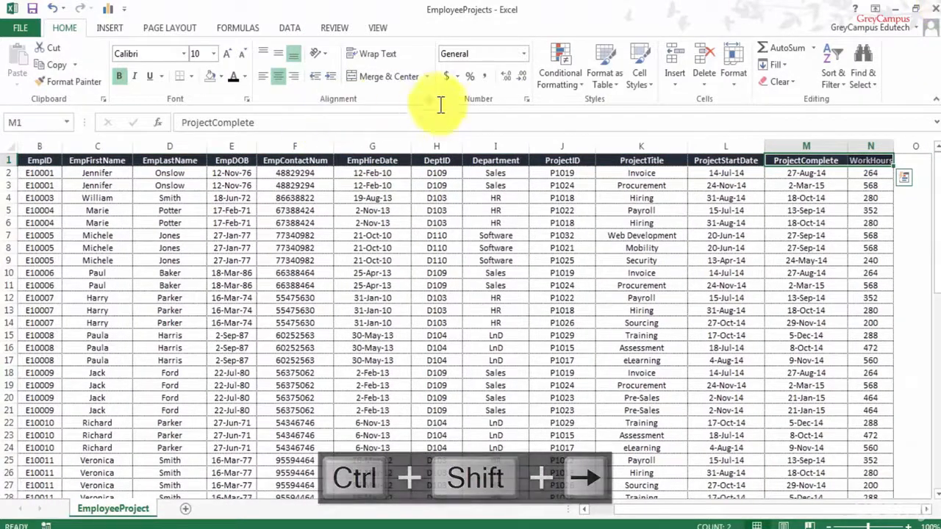
{"action": "key", "text": "ctrl+Left"}
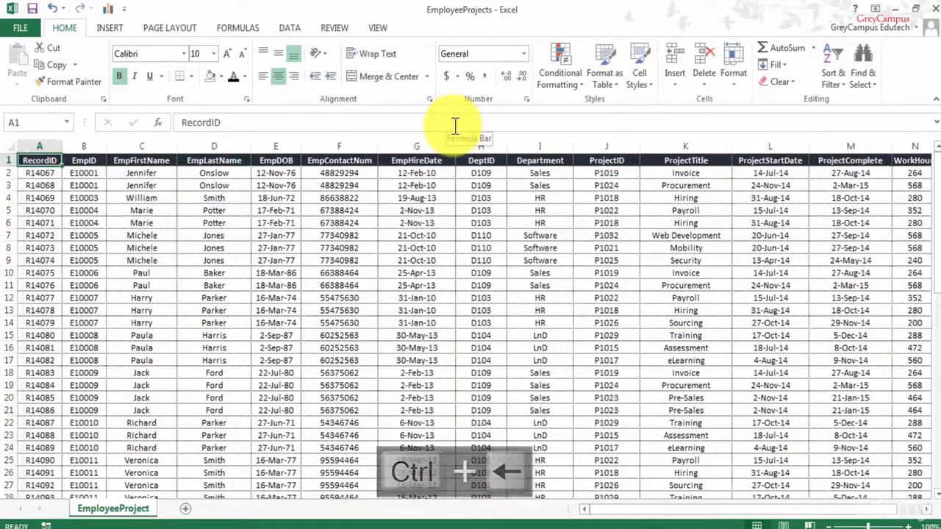
{"action": "key", "text": "ctrl+shift+Right"}
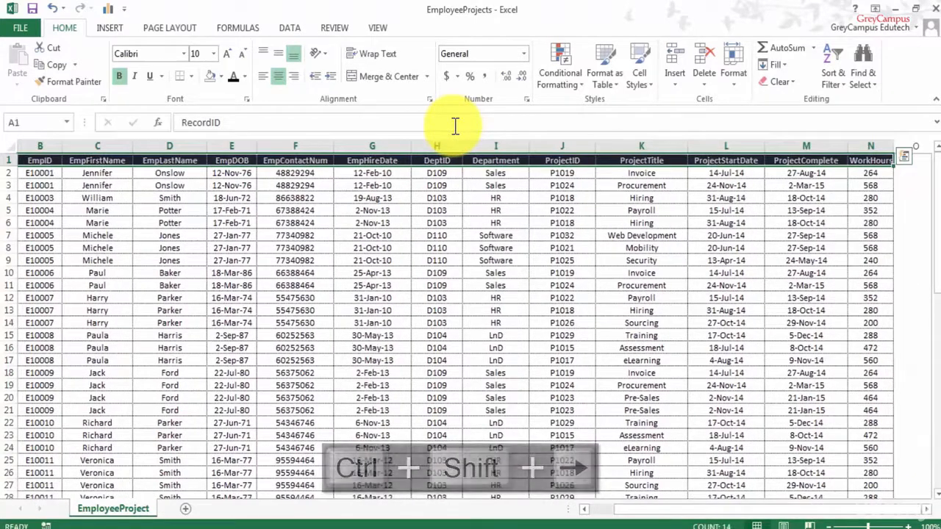
{"action": "key", "text": "ctrl+Left"}
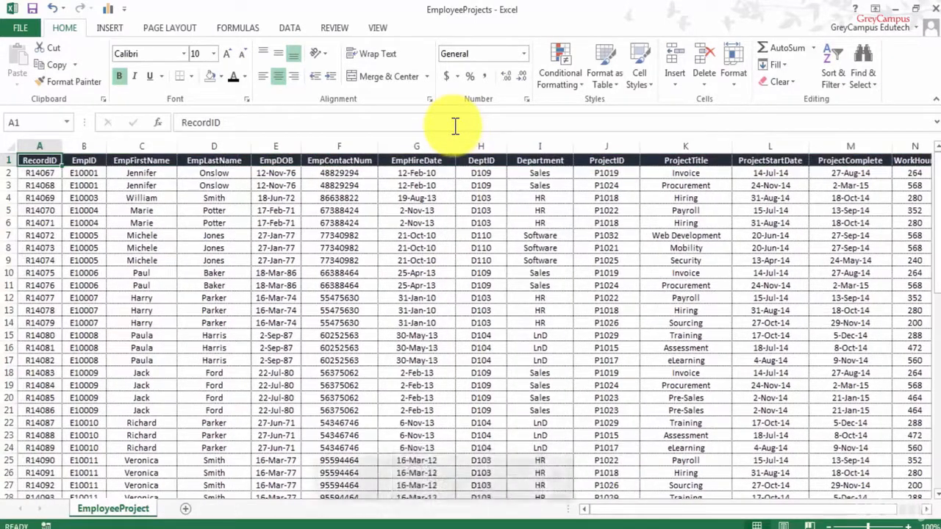
{"action": "key", "text": "ctrl+shift+Right"}
{"action": "key", "text": "ctrl+Left"}
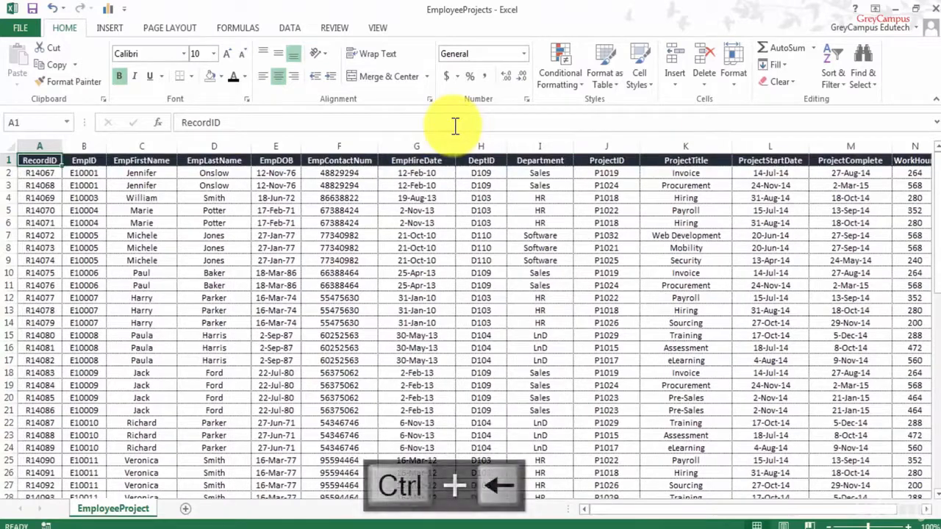
- Jump down the RecordID column to the last record in row 64 and return to A1
{"action": "key", "text": "Down"}
{"action": "key", "text": "ctrl+Down"}
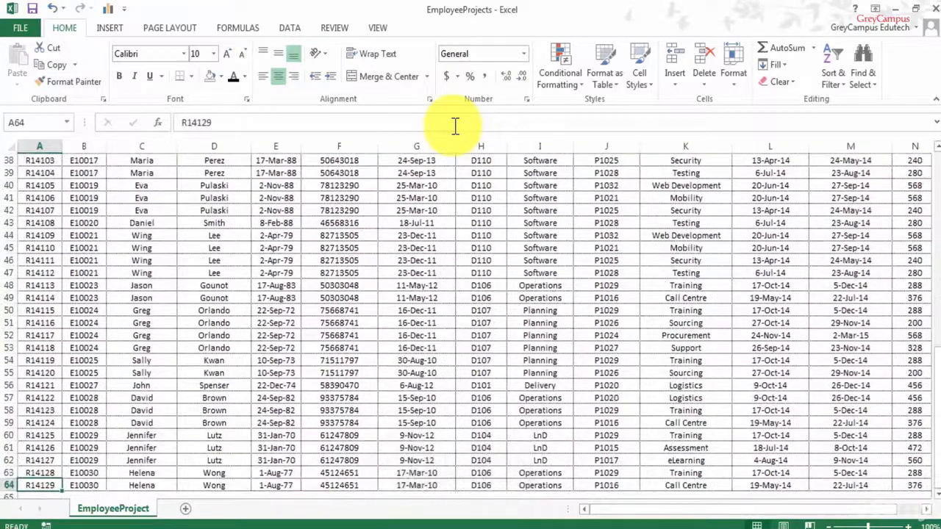
{"action": "key", "text": "ctrl+Up"}
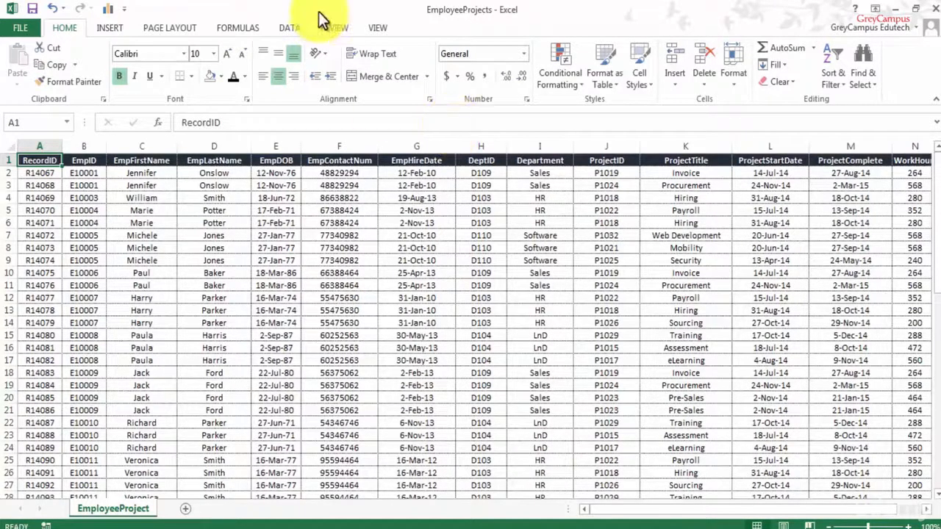
- Examine the two project records in rows 5 and 6 and their combined WorkHours in N5:N6
{"action": "left_click", "coordinate": [4, 210]}
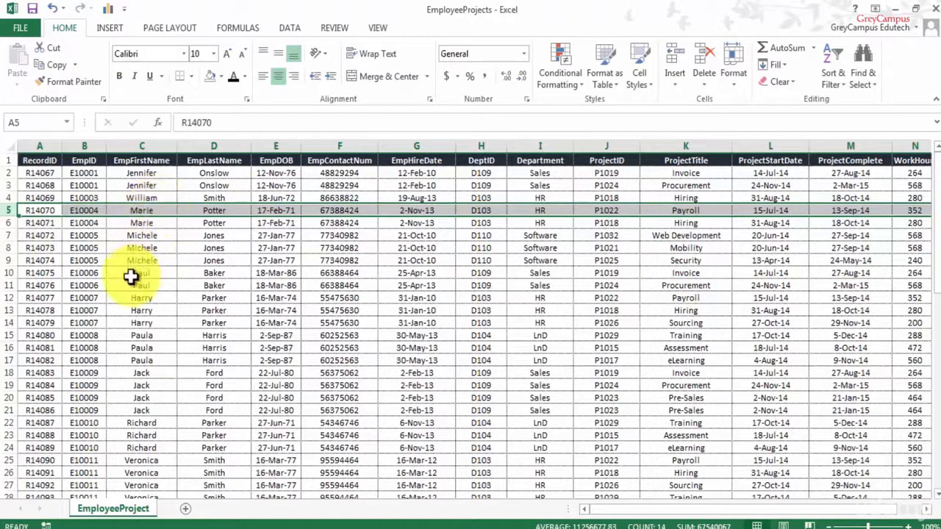
{"action": "left_click", "coordinate": [7, 222]}
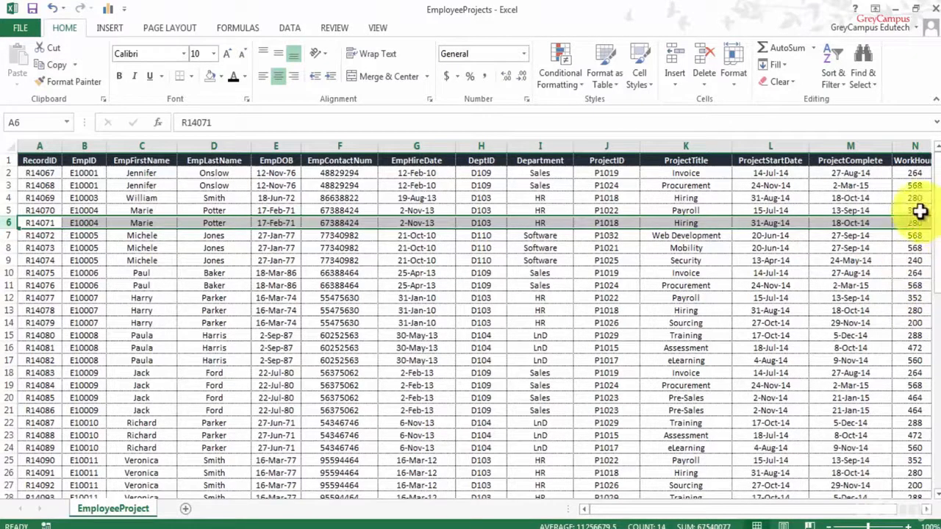
{"action": "left_click_drag", "start_coordinate": [917, 210], "coordinate": [917, 221]}
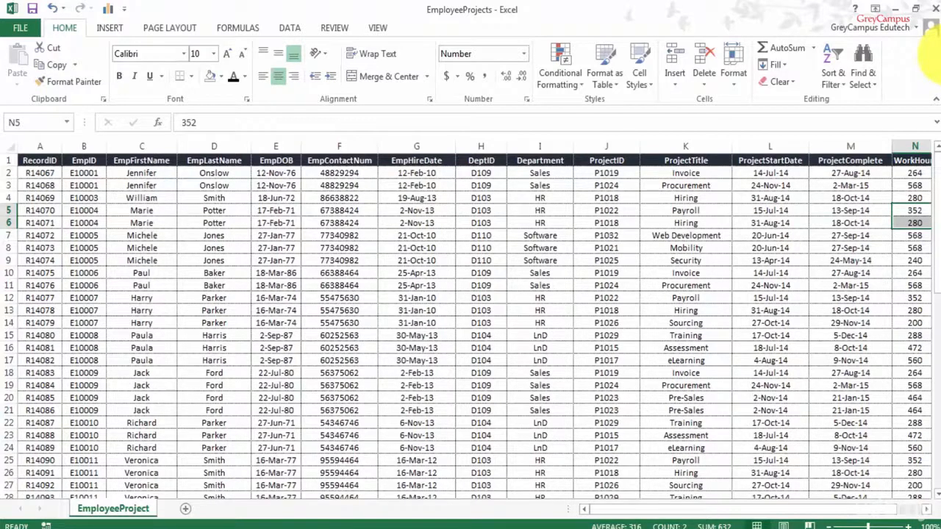
- Select the complete employee project data range A1:N64, including the header row
{"action": "left_click", "coordinate": [44, 162]}
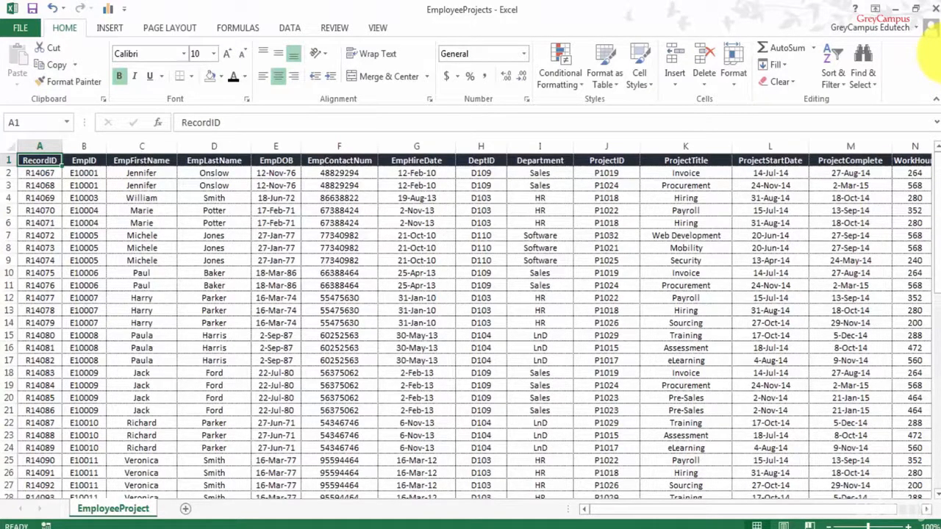
{"action": "key", "text": "ctrl+shift+Right"}
{"action": "key", "text": "ctrl+shift+Down"}
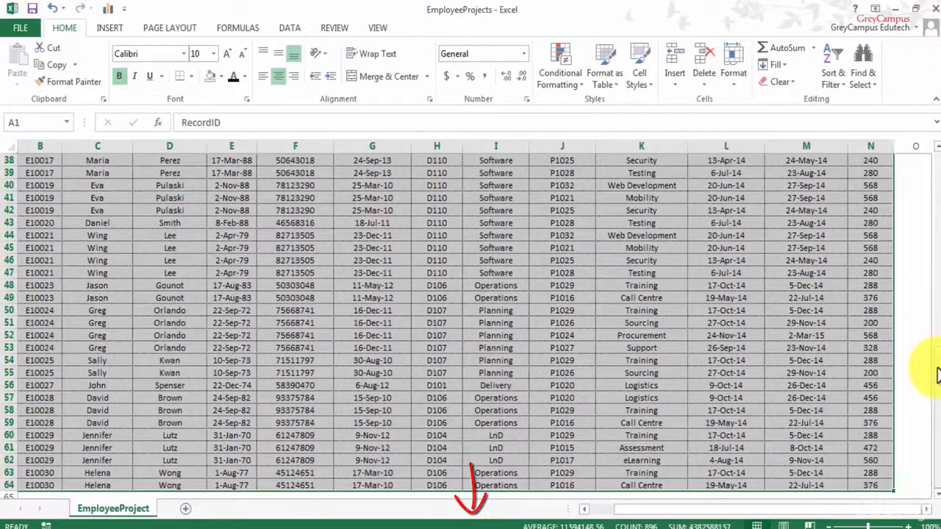
{"action": "left_click_drag", "start_coordinate": [938, 369], "coordinate": [937, 168]}
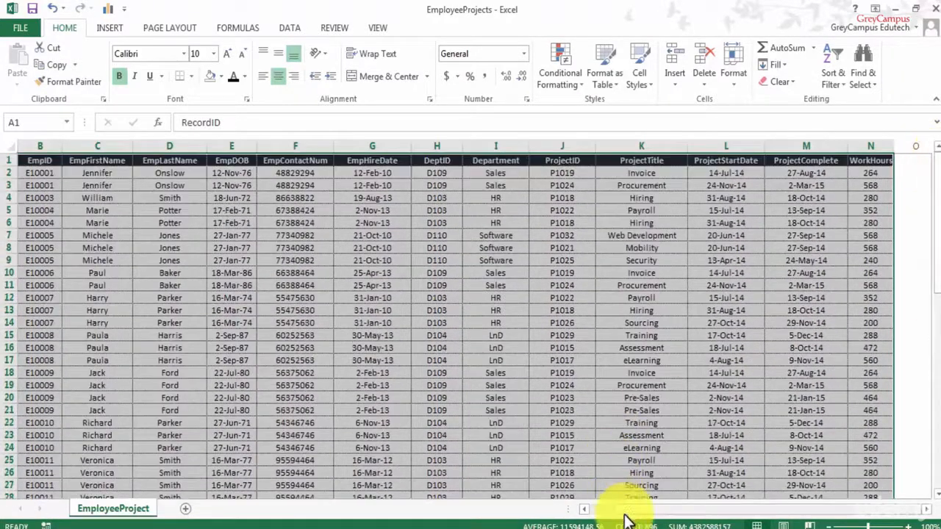
{"action": "left_click_drag", "start_coordinate": [630, 514], "coordinate": [597, 515]}
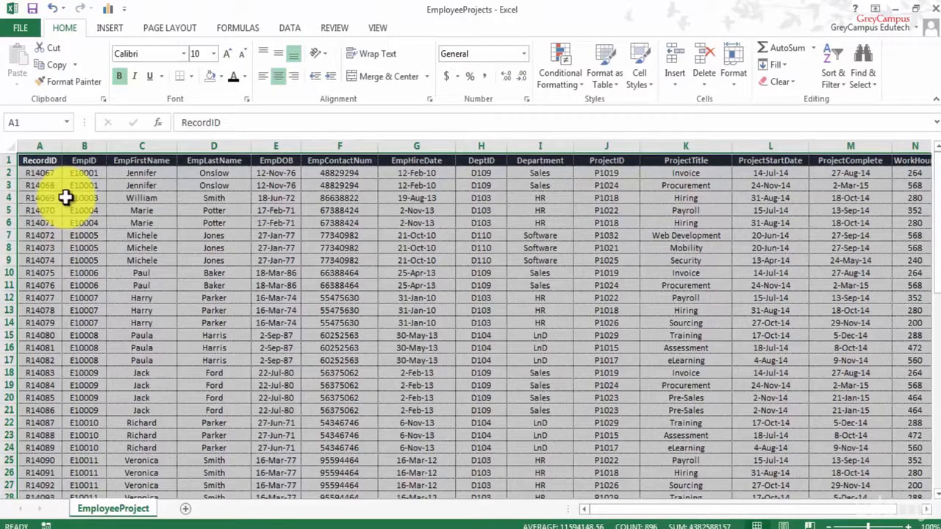
- Create a PivotTable from the selected range on a new worksheet with the PivotTable and PivotChart Wizard's default options
{"action": "left_click", "coordinate": [111, 28]}
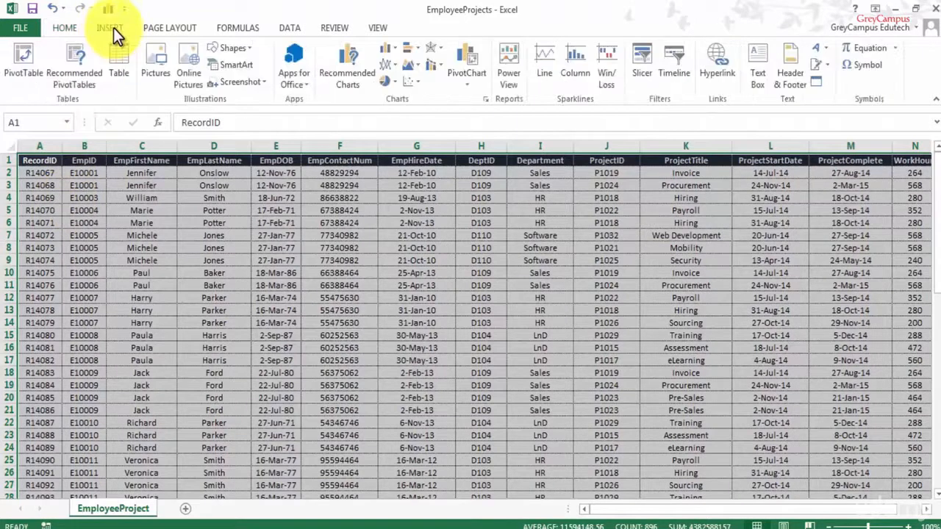
{"action": "left_click", "coordinate": [22, 87]}
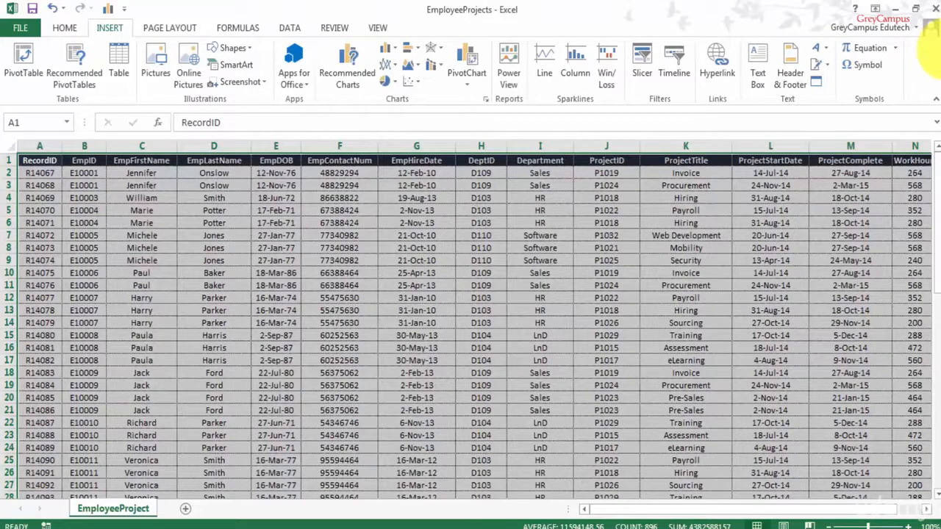
{"action": "key", "text": "alt"}
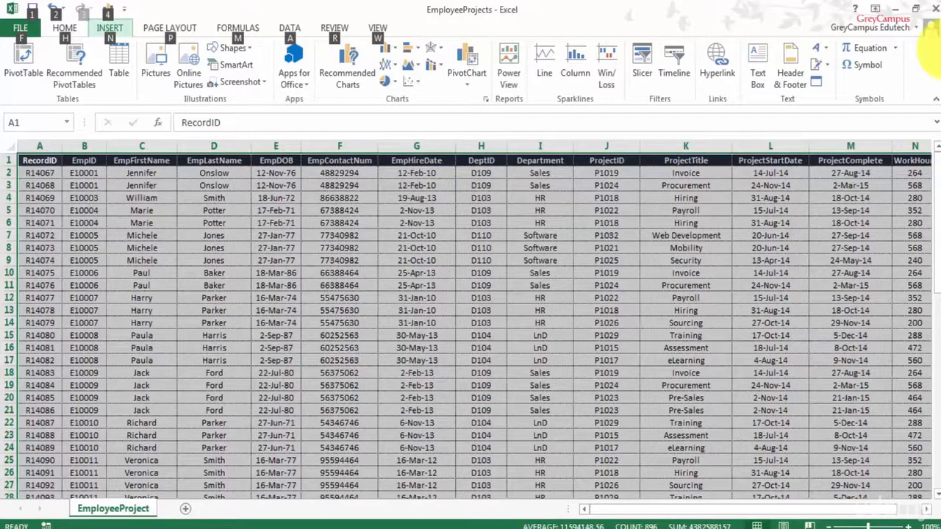
{"action": "key", "text": "d"}
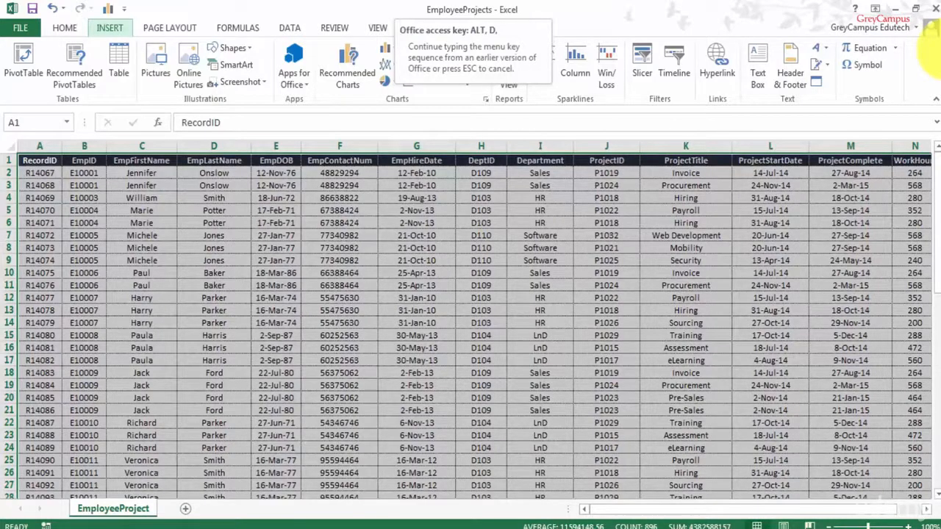
{"action": "key", "text": "p"}
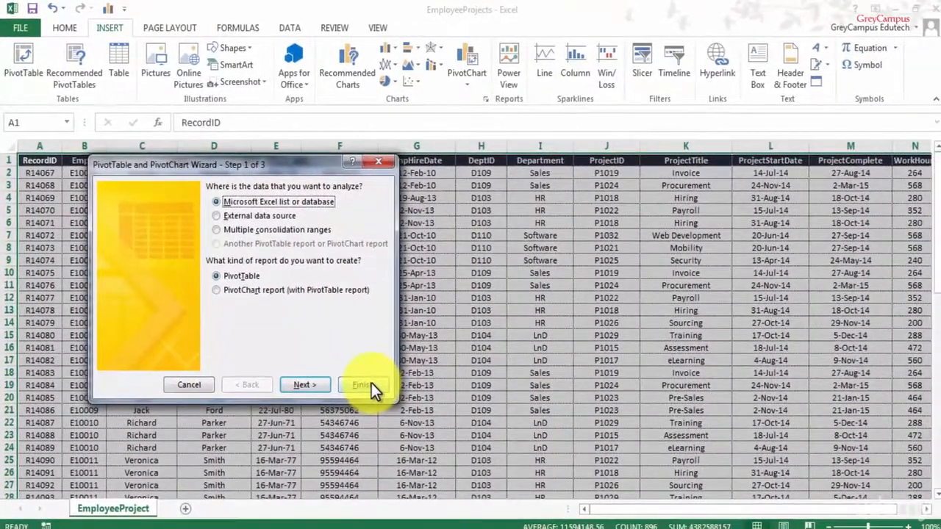
{"action": "left_click", "coordinate": [376, 399]}
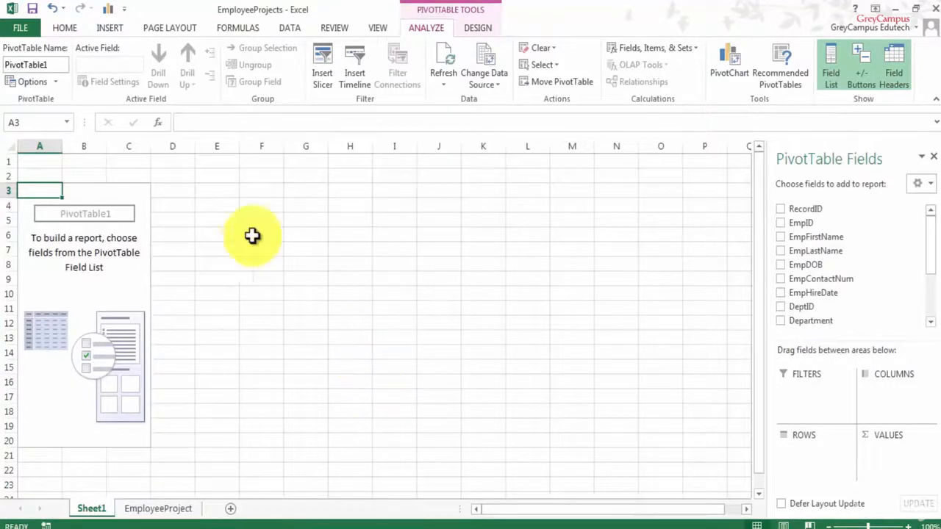
- Rename the new PivotTable worksheet as Pivot
{"action": "double_click", "coordinate": [95, 510]}
{"action": "type", "text": "Pivot"}
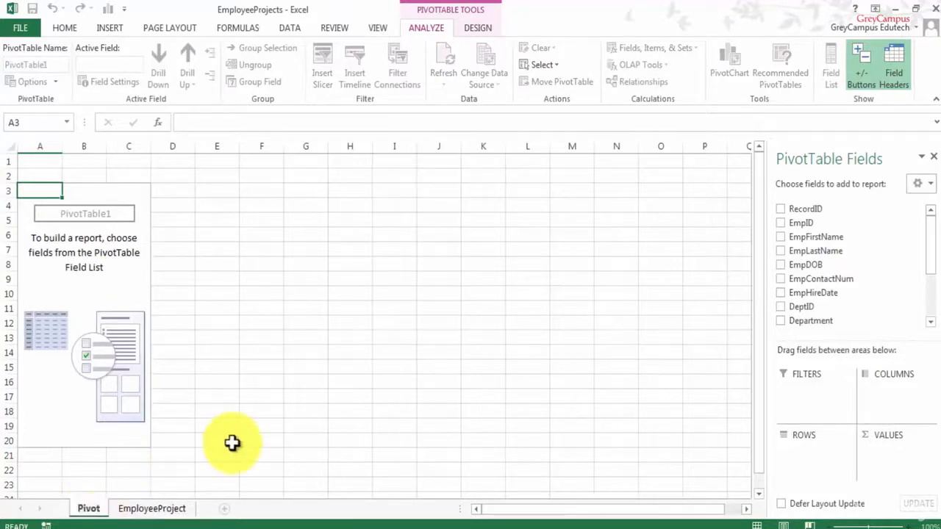
{"action": "left_click", "coordinate": [206, 446]}
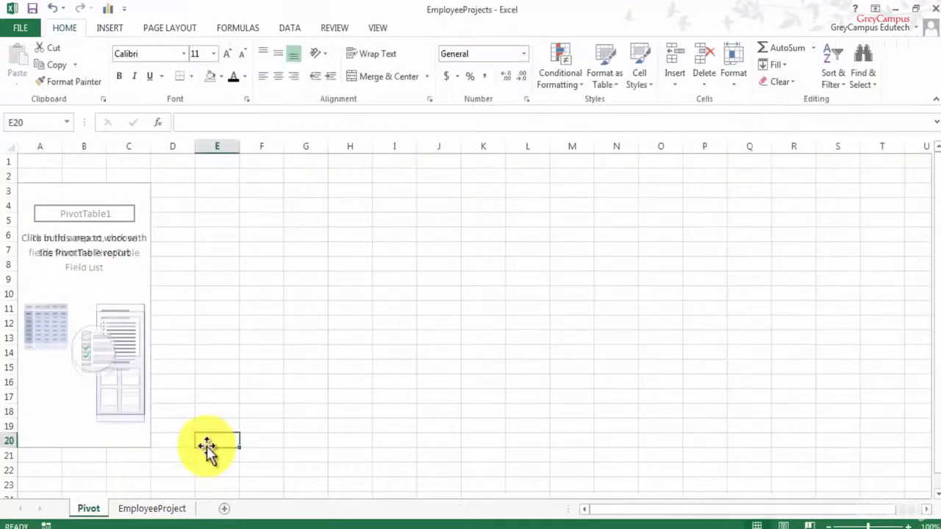
- Build the PivotTable on the Pivot sheet with Department as row labels and the count of RecordID as values
{"action": "left_click", "coordinate": [159, 509]}
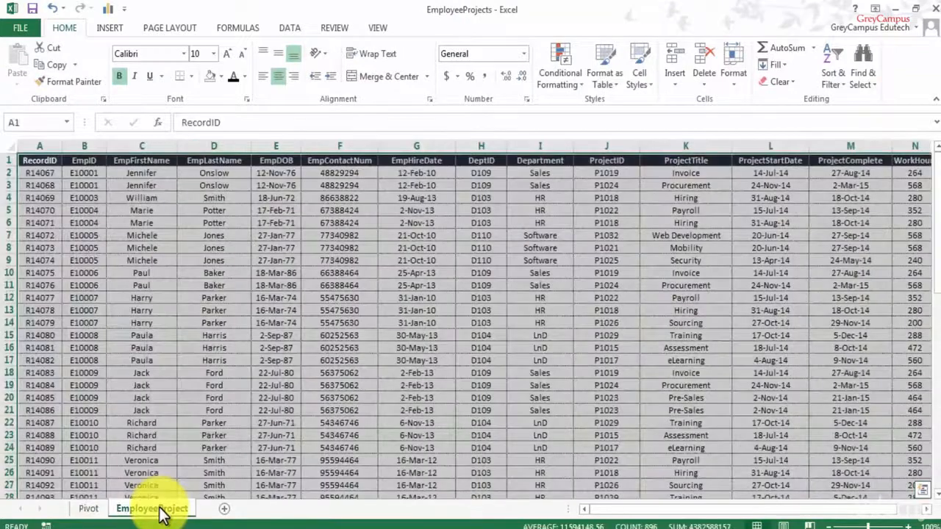
{"action": "left_click", "coordinate": [90, 514]}
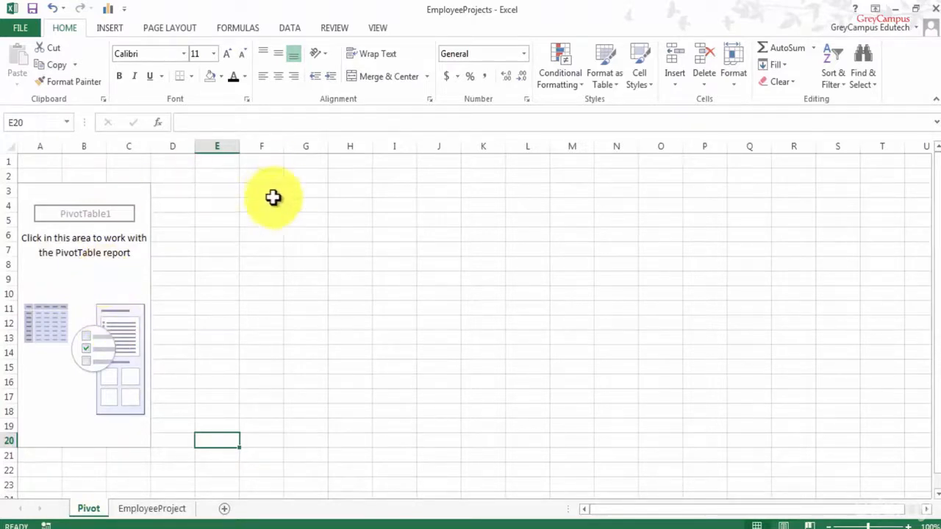
{"action": "left_click", "coordinate": [127, 274]}
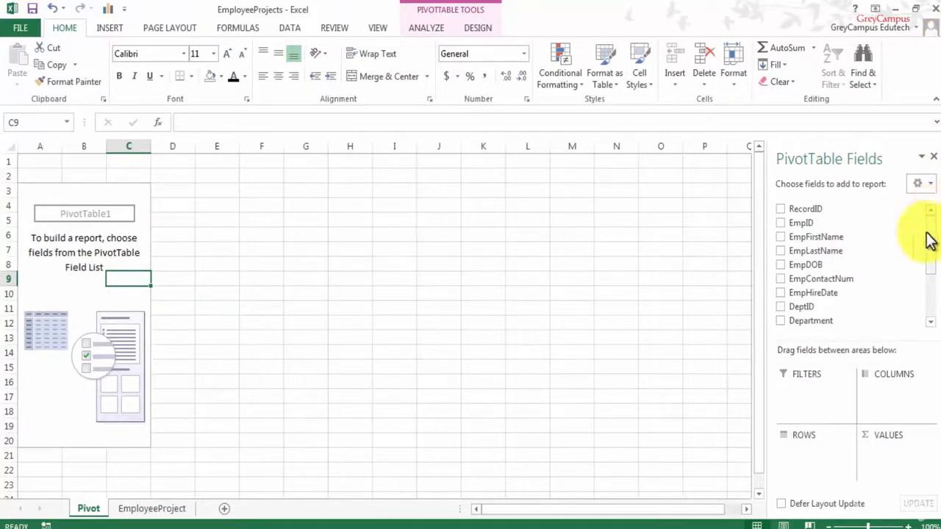
{"action": "mouse_move", "coordinate": [931, 242]}
{"action": "left_mouse_down"}
{"action": "mouse_move", "coordinate": [931, 273]}
{"action": "mouse_move", "coordinate": [937, 237]}
{"action": "left_mouse_up"}
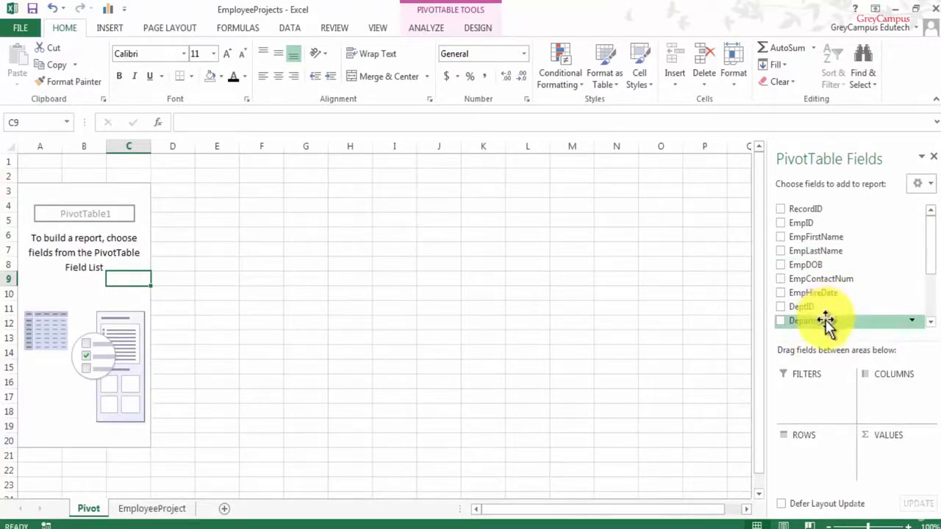
{"action": "left_click_drag", "start_coordinate": [827, 321], "coordinate": [818, 457]}
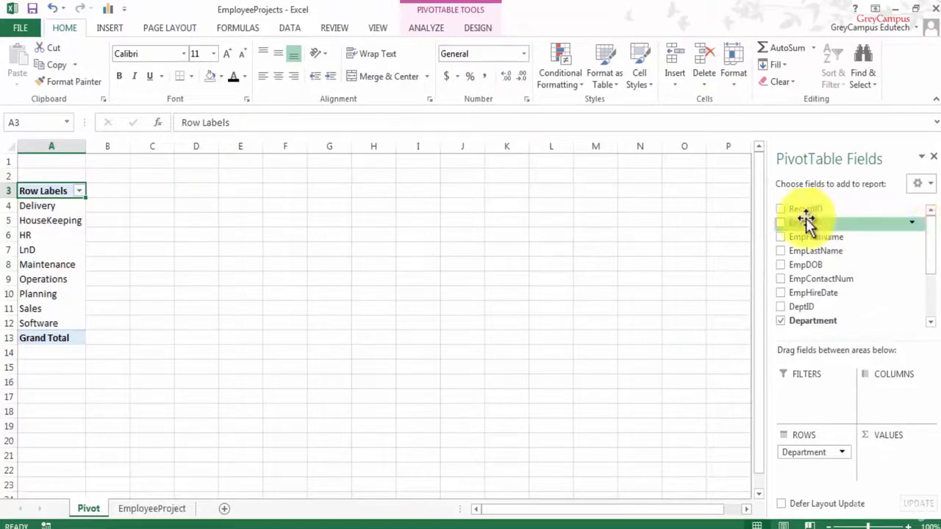
{"action": "left_click_drag", "start_coordinate": [801, 208], "coordinate": [904, 456]}
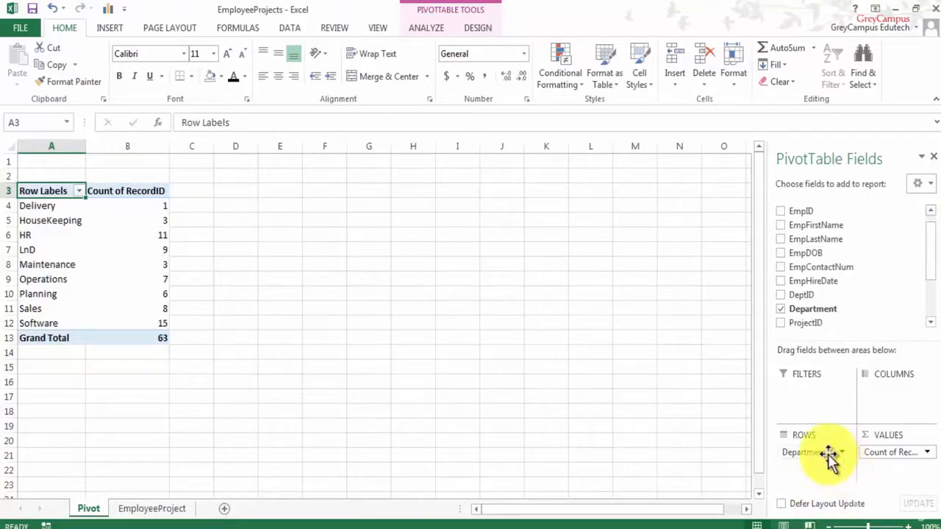
- Remove the Department and Count of RecordID fields from the PivotTable and enable the Classic PivotTable layout display option
{"action": "left_click_drag", "start_coordinate": [820, 461], "coordinate": [852, 303]}
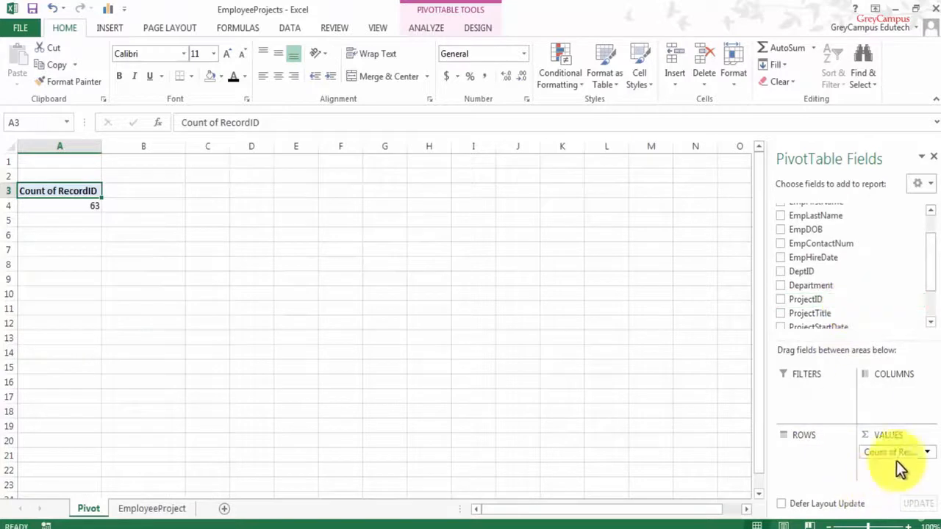
{"action": "left_click_drag", "start_coordinate": [899, 454], "coordinate": [886, 287]}
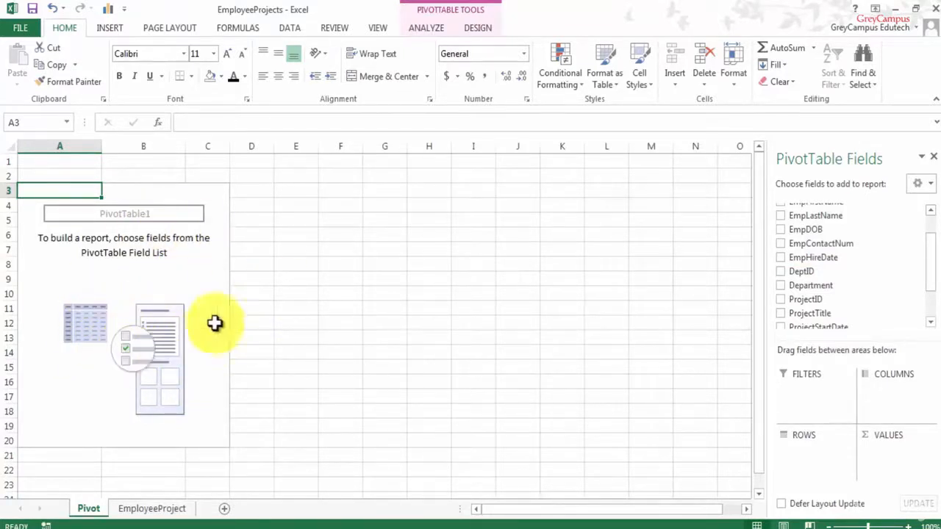
{"action": "right_click", "coordinate": [88, 282]}
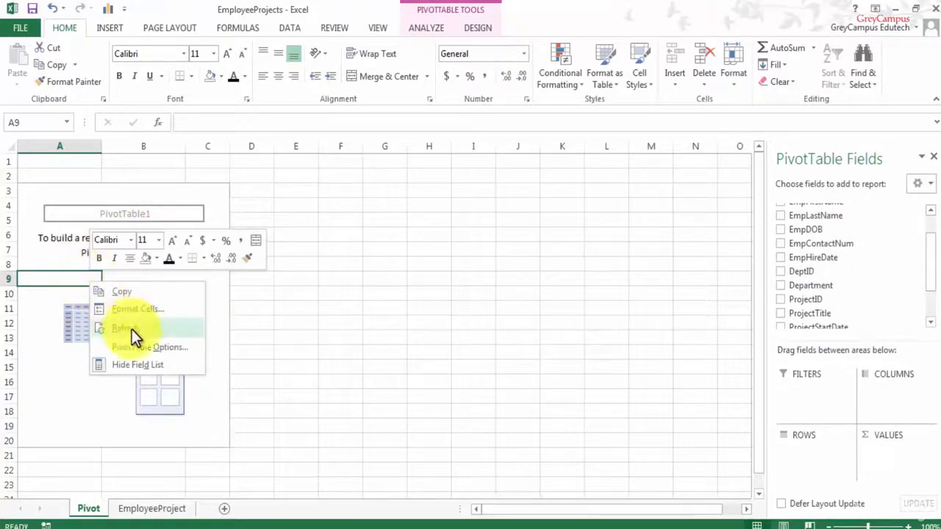
{"action": "left_click", "coordinate": [147, 347]}
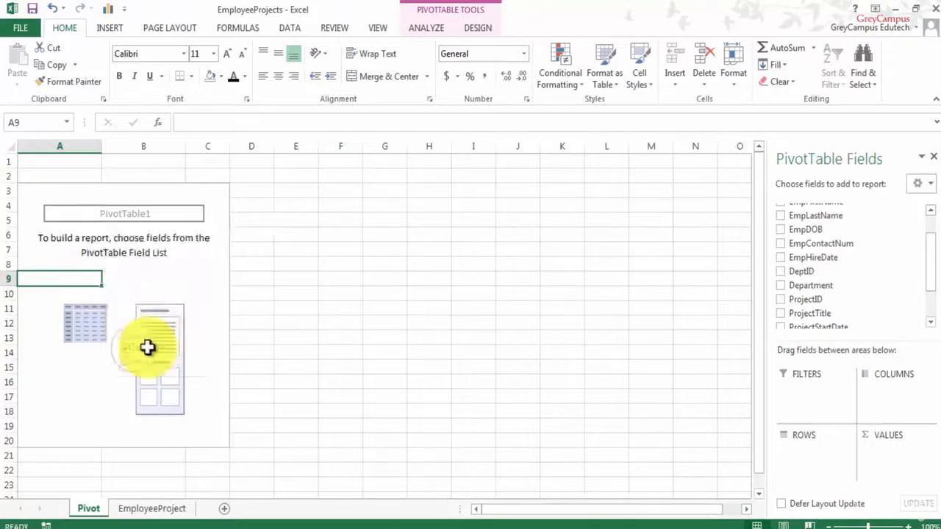
{"action": "left_click_drag", "start_coordinate": [180, 172], "coordinate": [432, 108]}
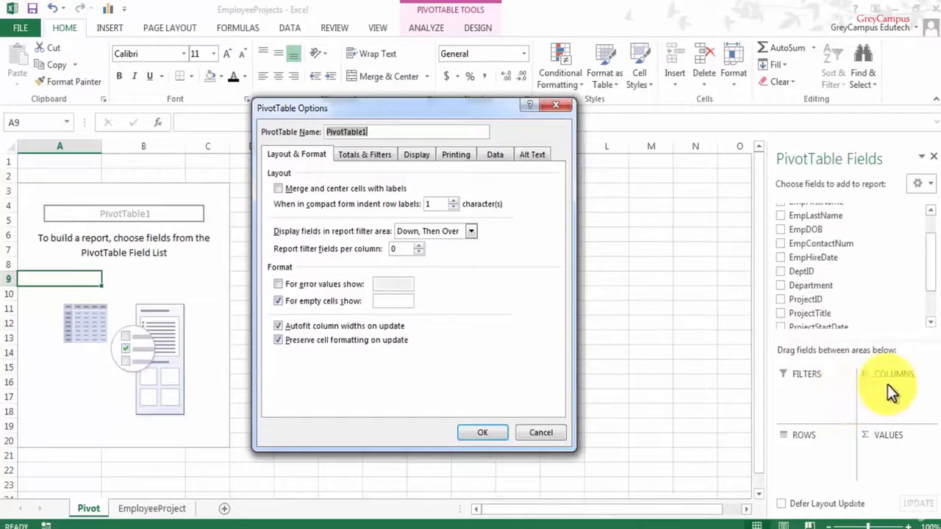
{"action": "left_click", "coordinate": [415, 156]}
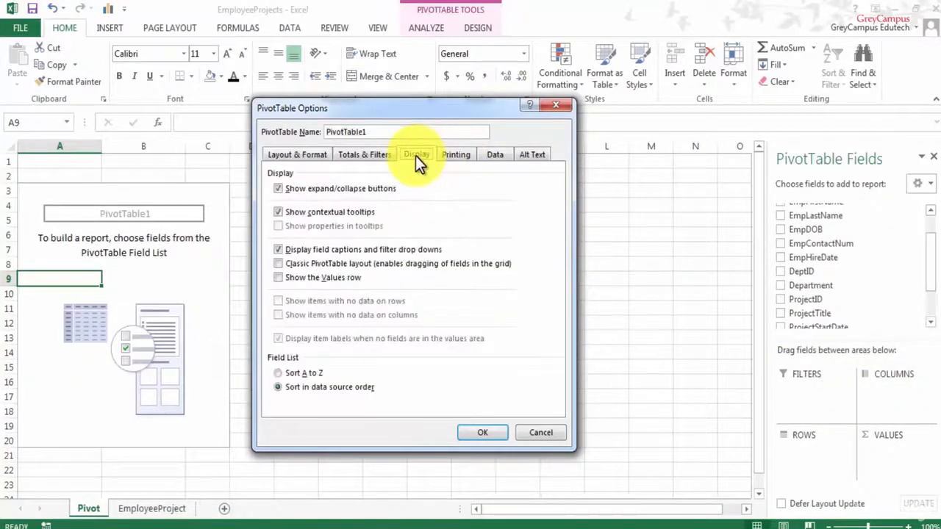
{"action": "left_click", "coordinate": [278, 264]}
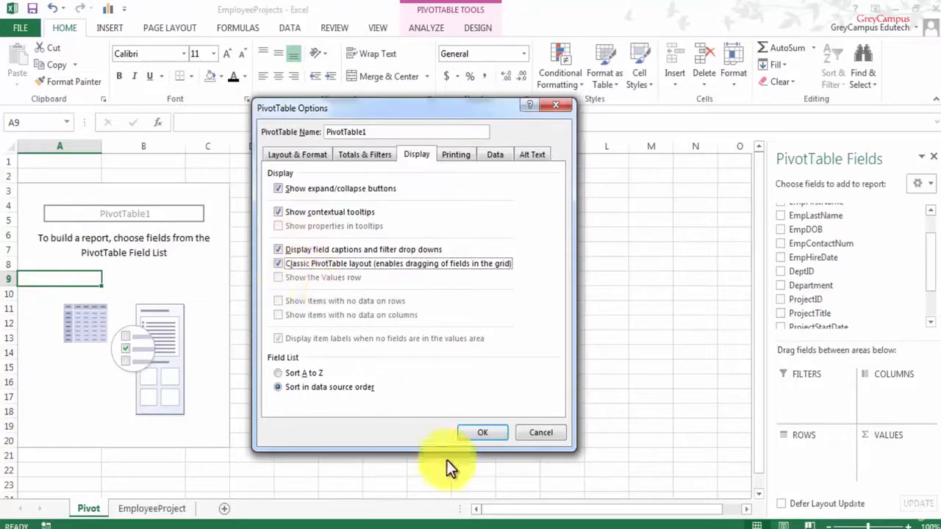
{"action": "left_click", "coordinate": [485, 433]}
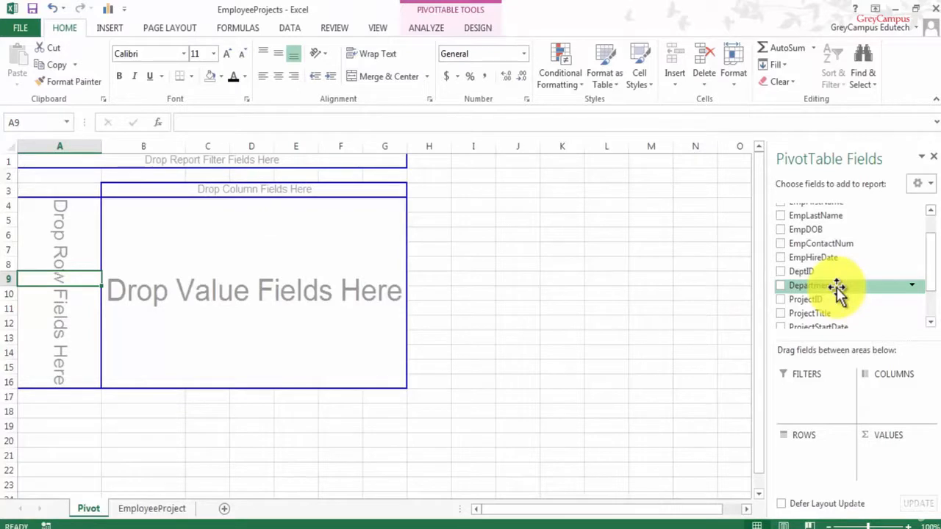
- Place Department in the row area and RecordID in the value area of the classic PivotTable grid
{"action": "left_click_drag", "start_coordinate": [838, 287], "coordinate": [157, 275]}
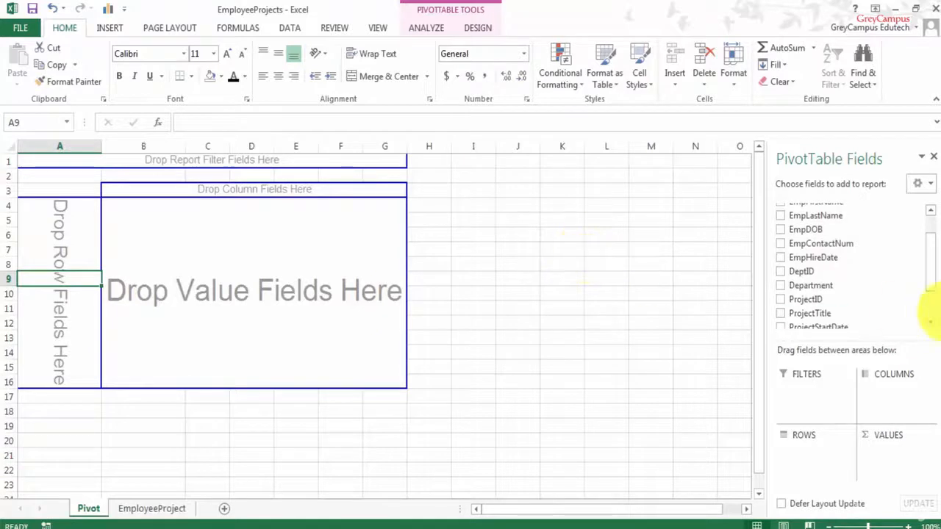
{"action": "left_click_drag", "start_coordinate": [816, 288], "coordinate": [76, 270]}
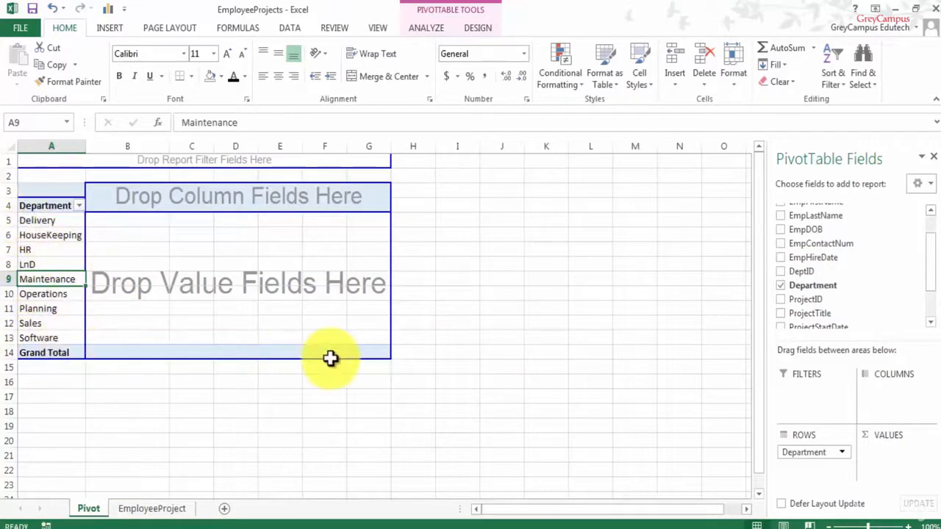
{"action": "scroll", "coordinate": [933, 285], "scroll_direction": "up", "scroll_amount": 2}
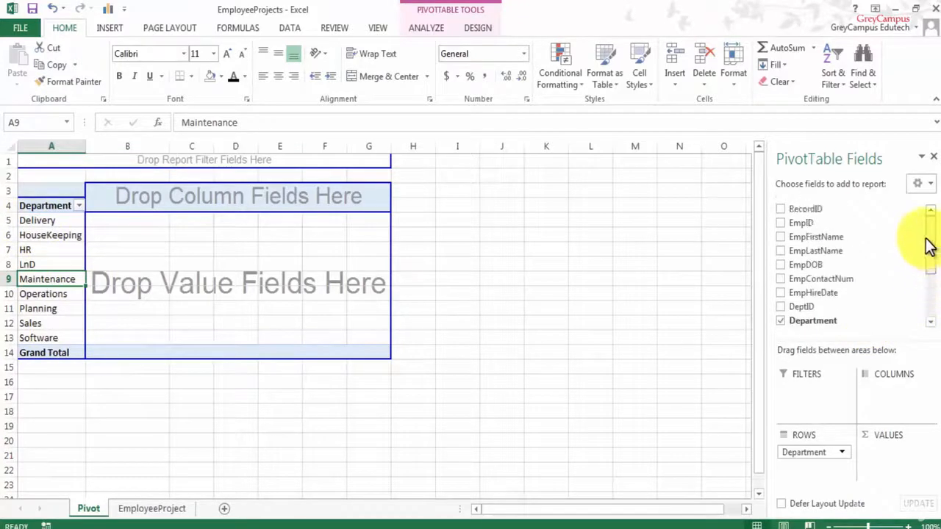
{"action": "left_click_drag", "start_coordinate": [809, 208], "coordinate": [269, 259]}
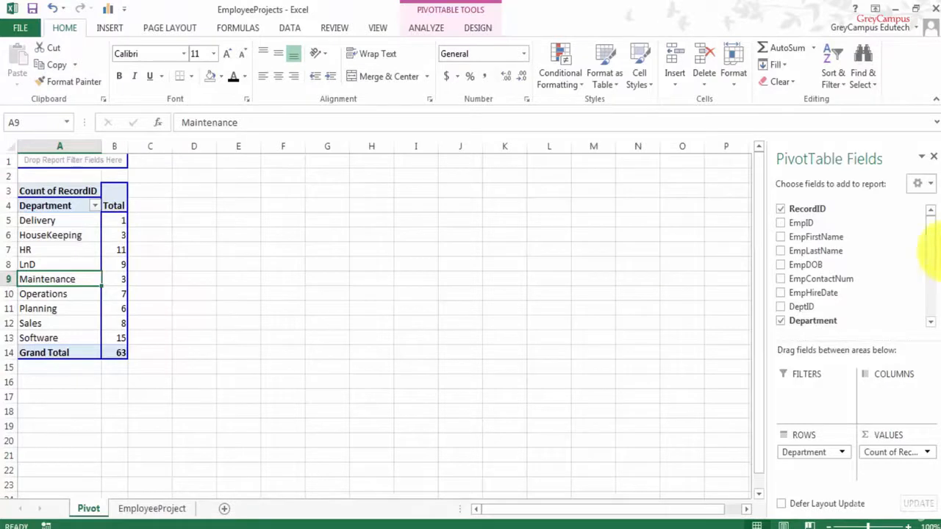
- Add ProjectTitle as the column field of the PivotTable
{"action": "left_click_drag", "start_coordinate": [933, 248], "coordinate": [932, 278]}
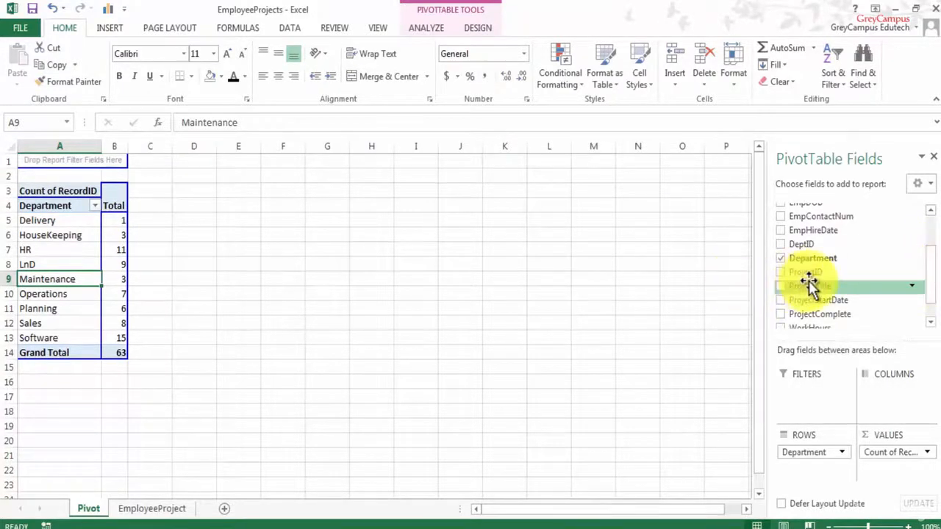
{"action": "left_click_drag", "start_coordinate": [809, 281], "coordinate": [122, 195]}
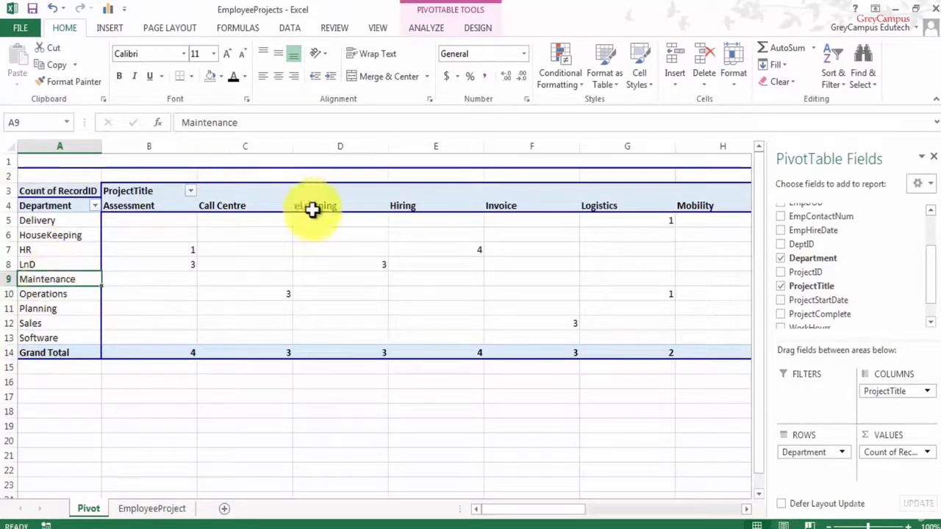
{"action": "mouse_move", "coordinate": [266, 278]}
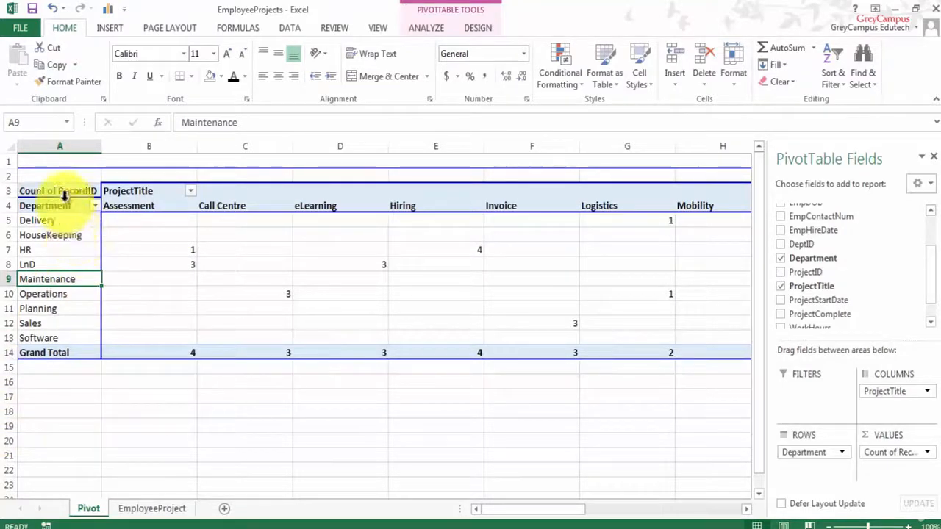
- Rearrange the PivotTable with ProjectTitle as the row field and Department as the column field, and close the field list
{"action": "left_click_drag", "start_coordinate": [64, 208], "coordinate": [170, 400]}
{"action": "left_click_drag", "start_coordinate": [136, 192], "coordinate": [74, 220]}
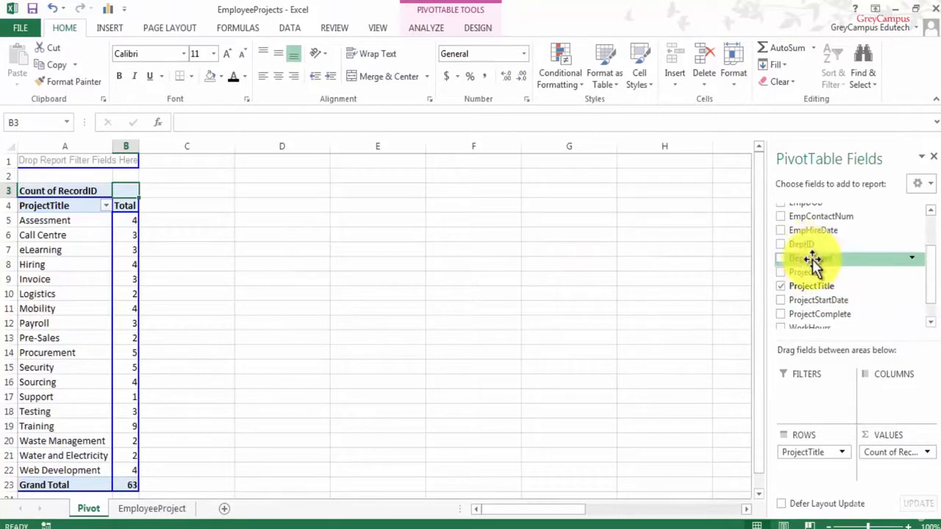
{"action": "left_click_drag", "start_coordinate": [811, 259], "coordinate": [135, 193]}
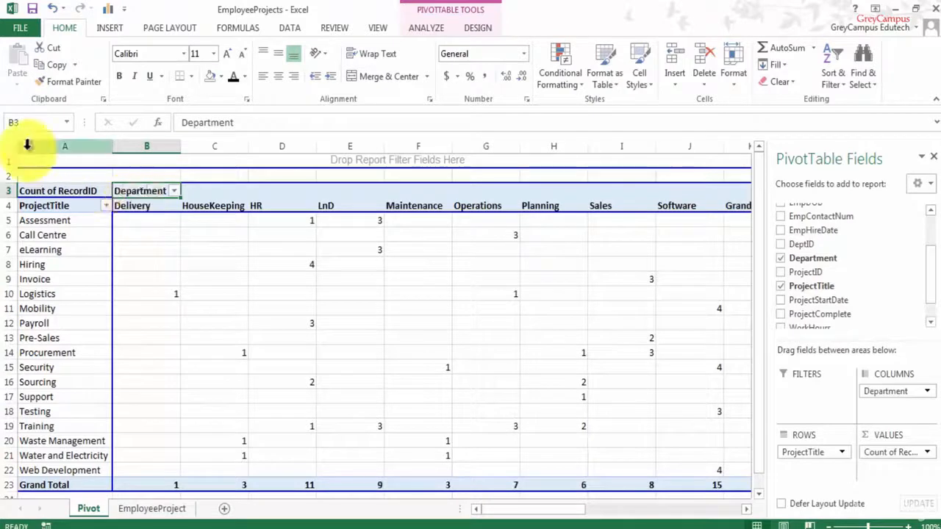
{"action": "left_click", "coordinate": [934, 157]}
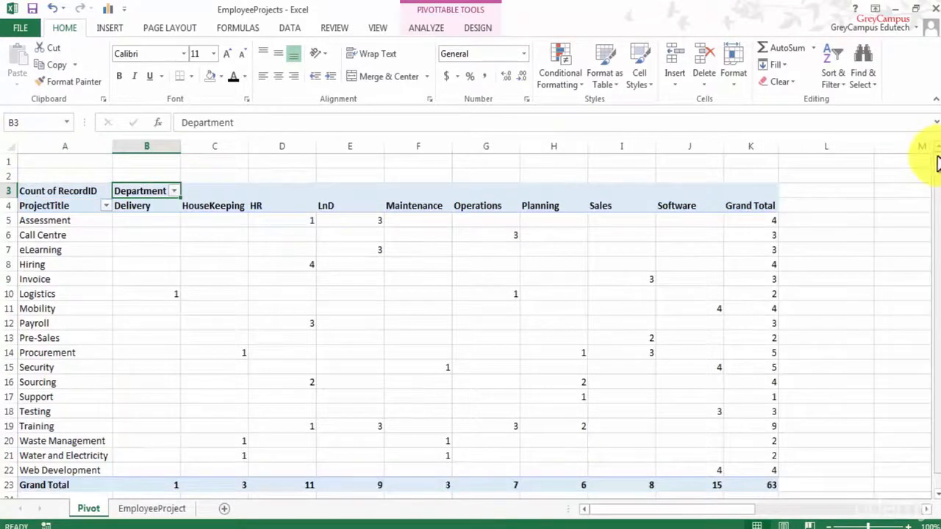
- Centre the contents of the entire Pivot sheet and set its font size to 10
{"action": "left_click", "coordinate": [9, 148]}
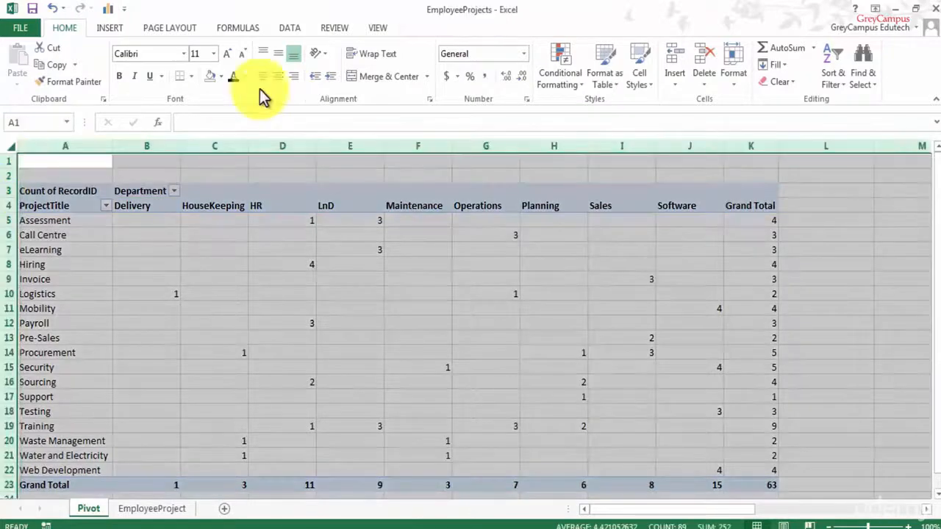
{"action": "left_click", "coordinate": [279, 75]}
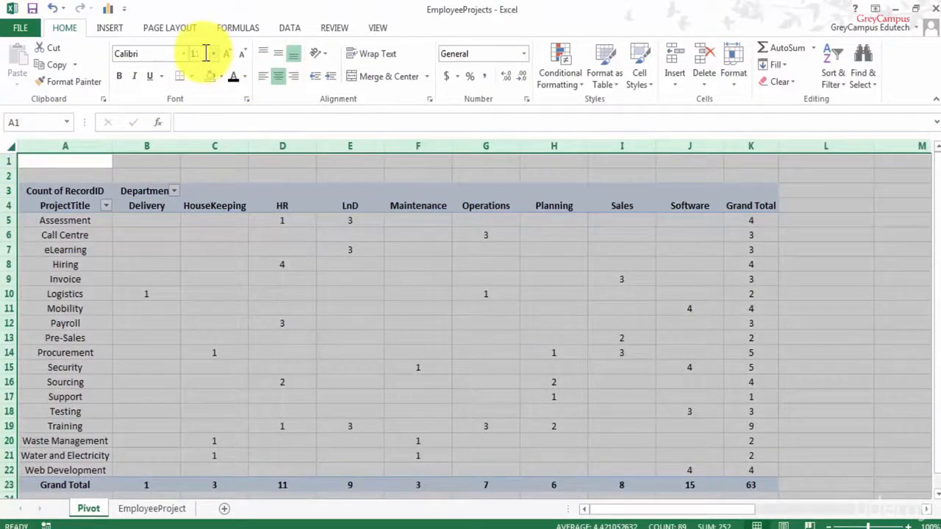
{"action": "key", "text": "Return"}
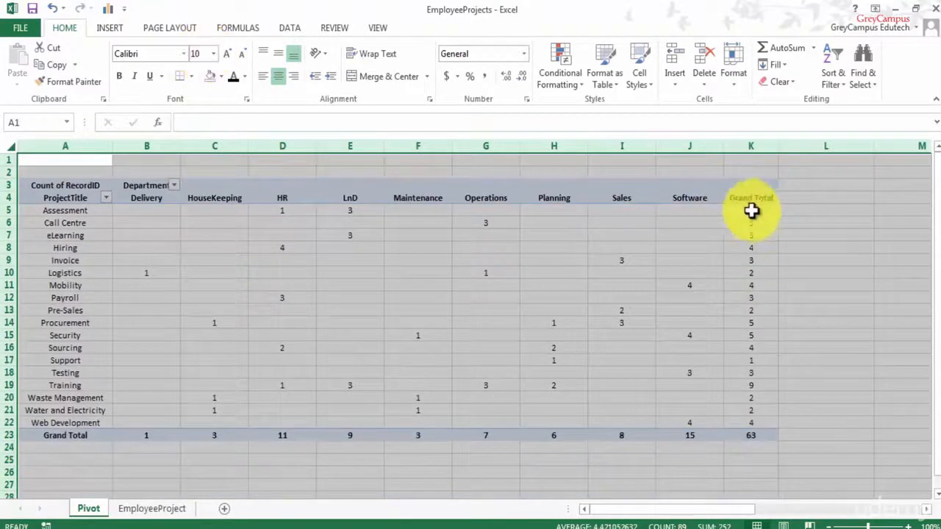
- Narrow columns B through J to one equal width, and slightly widen columns C and F to fit their headers
{"action": "left_click_drag", "start_coordinate": [146, 140], "coordinate": [702, 223]}
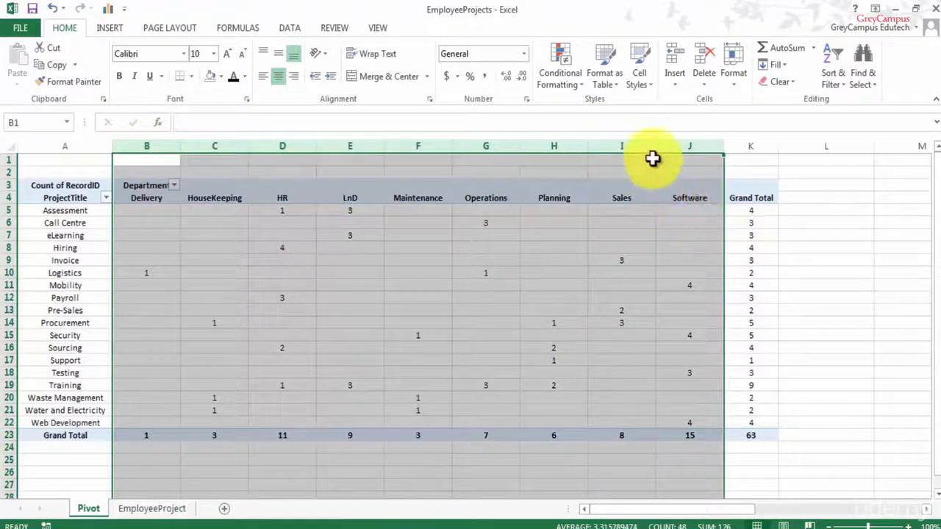
{"action": "left_click_drag", "start_coordinate": [655, 144], "coordinate": [639, 144]}
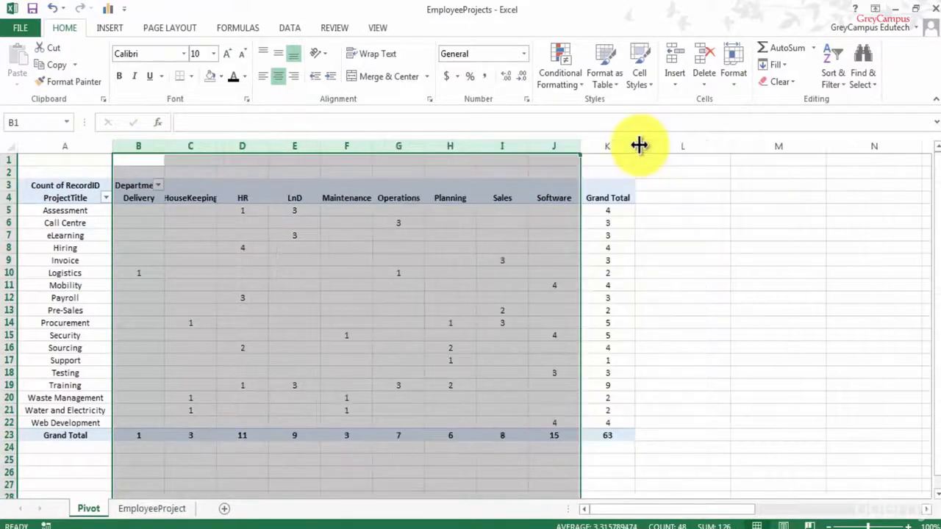
{"action": "left_click", "coordinate": [766, 345]}
{"action": "left_click_drag", "start_coordinate": [217, 151], "coordinate": [220, 151]}
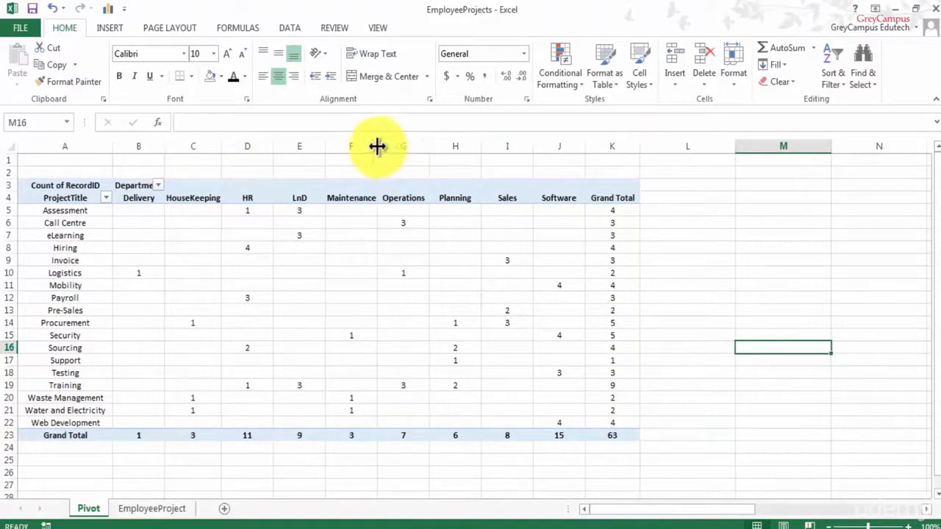
{"action": "left_click_drag", "start_coordinate": [377, 145], "coordinate": [381, 146]}
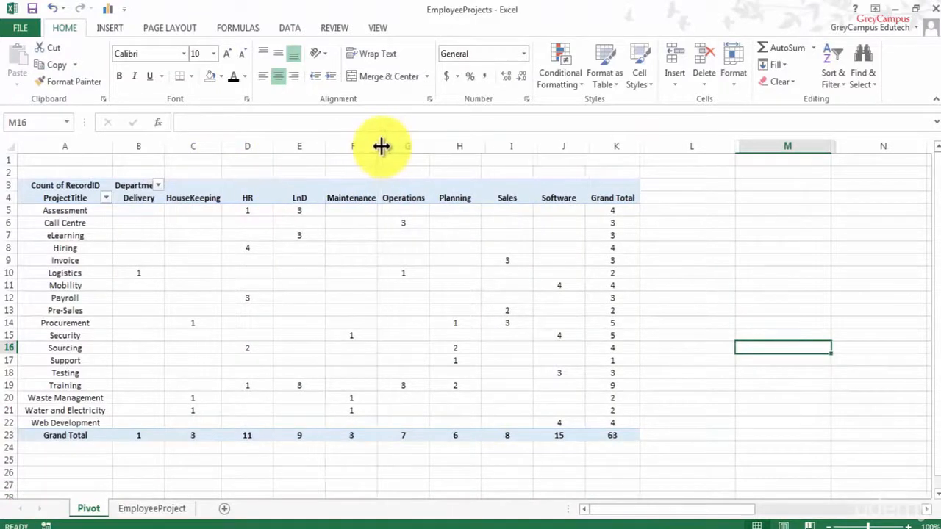
- Apply the Dark PivotTable style with a solid blue body and black header and total rows
{"action": "left_click", "coordinate": [373, 283]}
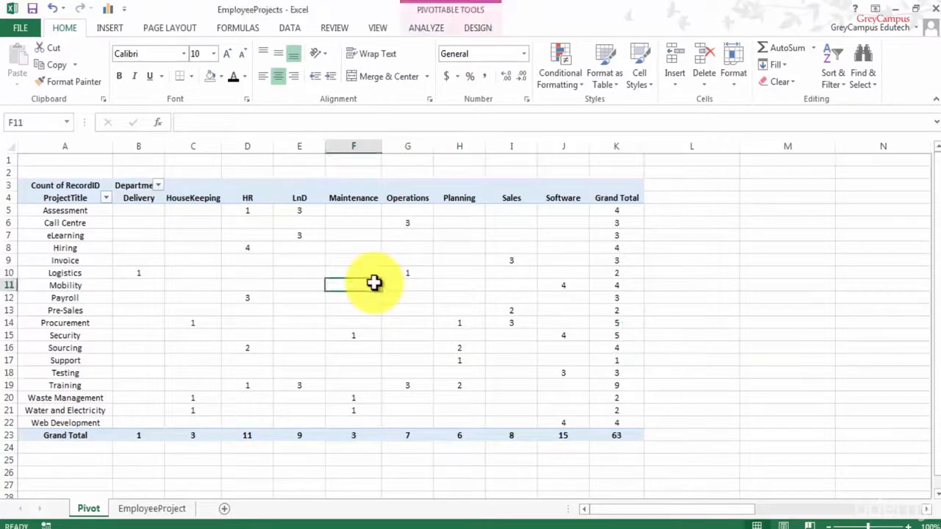
{"action": "left_click", "coordinate": [477, 27]}
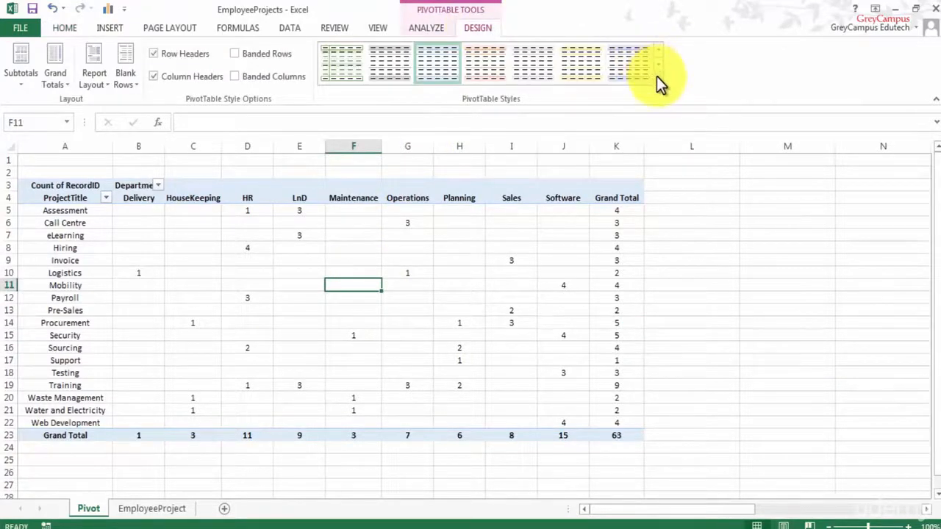
{"action": "left_click", "coordinate": [657, 76]}
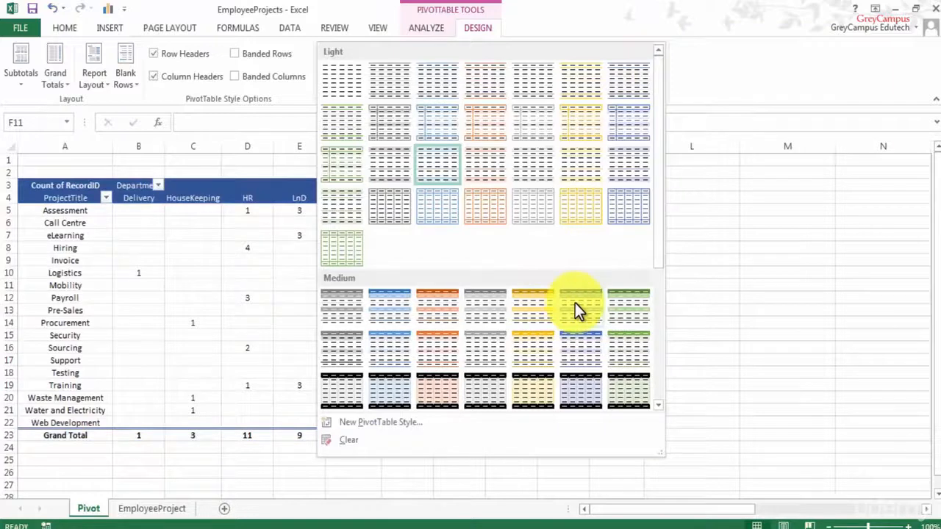
{"action": "left_click_drag", "start_coordinate": [659, 229], "coordinate": [663, 373]}
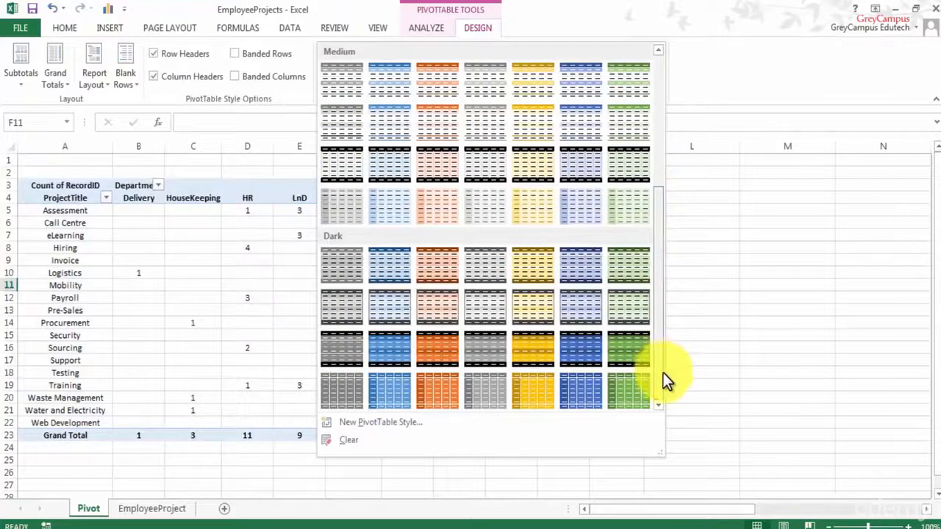
{"action": "left_click", "coordinate": [573, 353]}
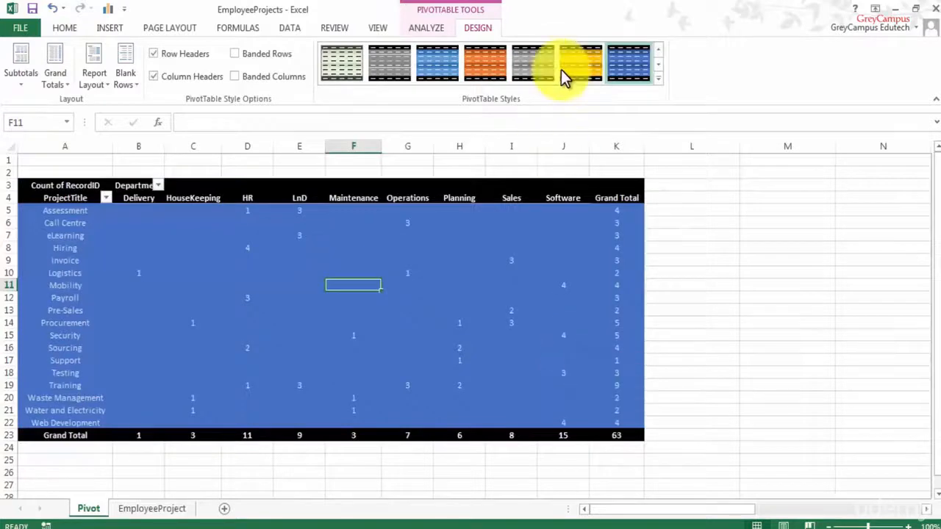
- Apply the green PivotTable style from the first row of the Medium styles and deselect the table
{"action": "left_click", "coordinate": [655, 76]}
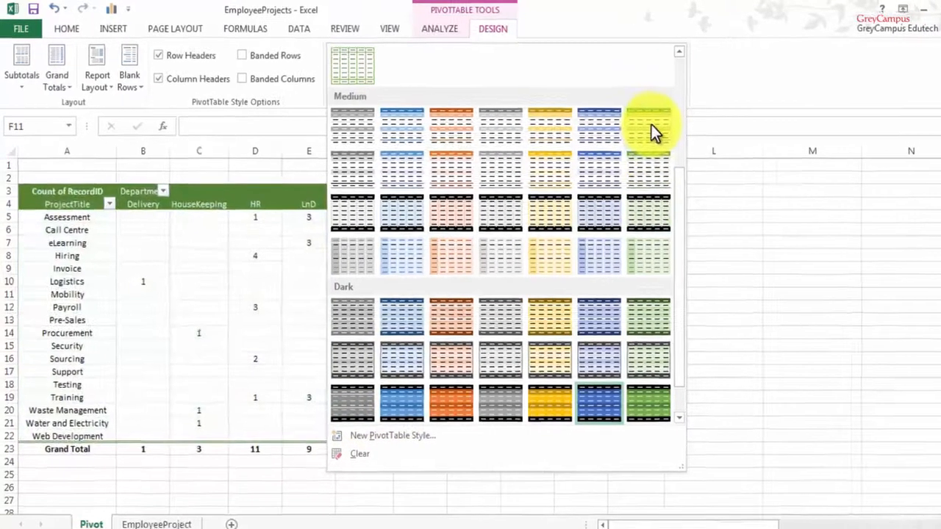
{"action": "left_click", "coordinate": [652, 124]}
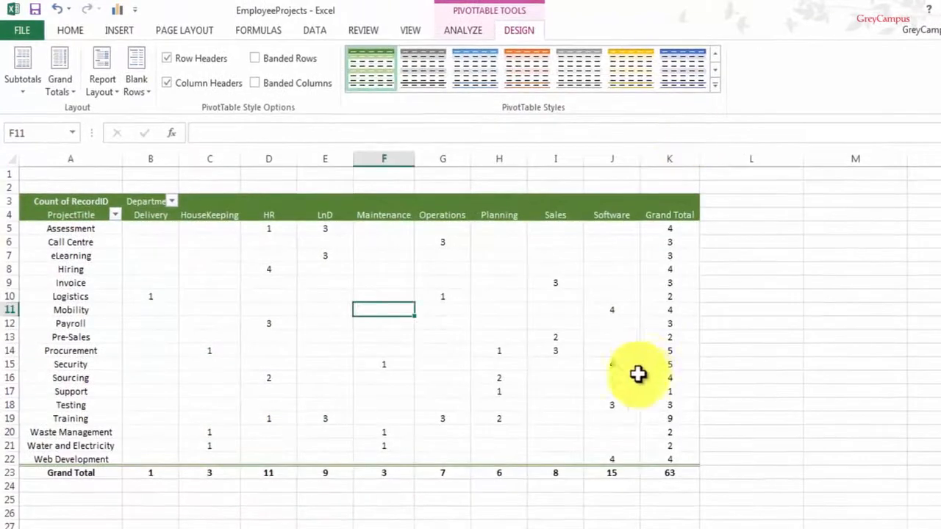
{"action": "left_click", "coordinate": [780, 318]}
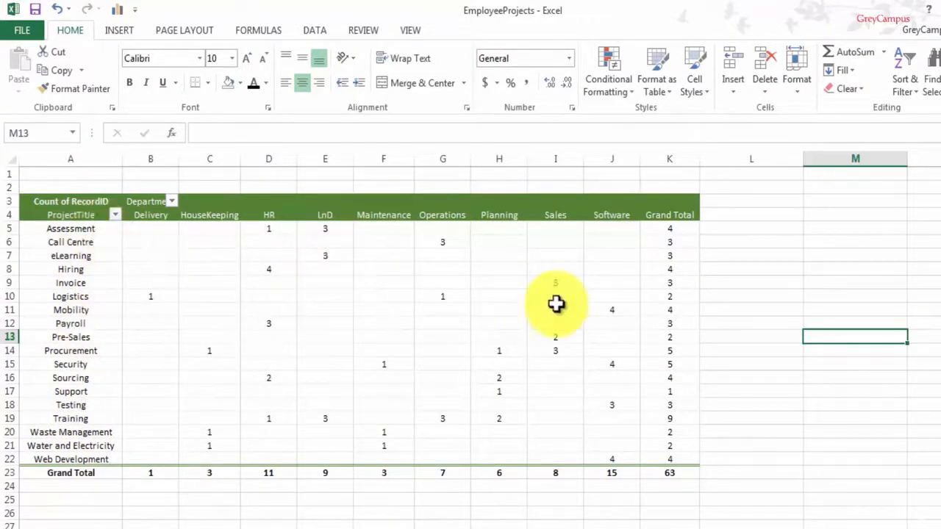
- Check the Assessment project's grand total against its HR and LnD department counts
{"action": "left_click", "coordinate": [666, 229]}
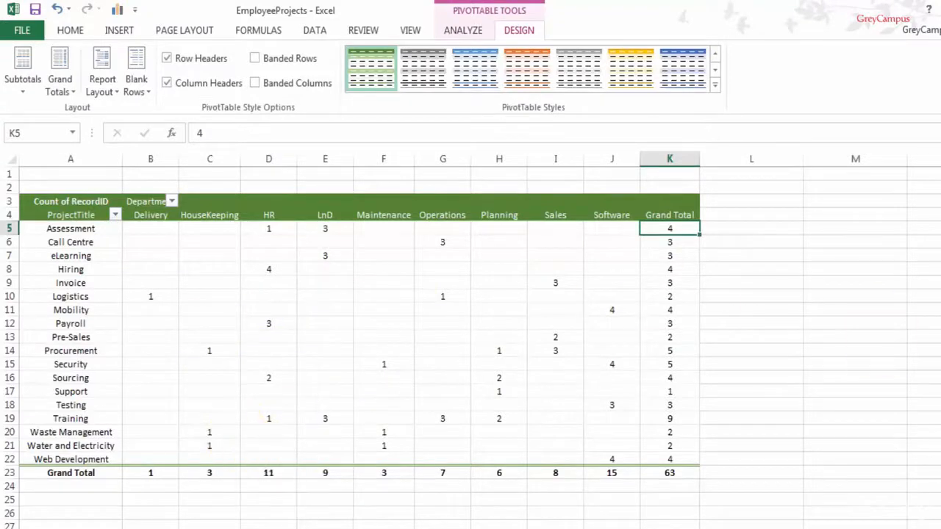
{"action": "left_click", "coordinate": [269, 228]}
{"action": "left_click", "coordinate": [328, 229]}
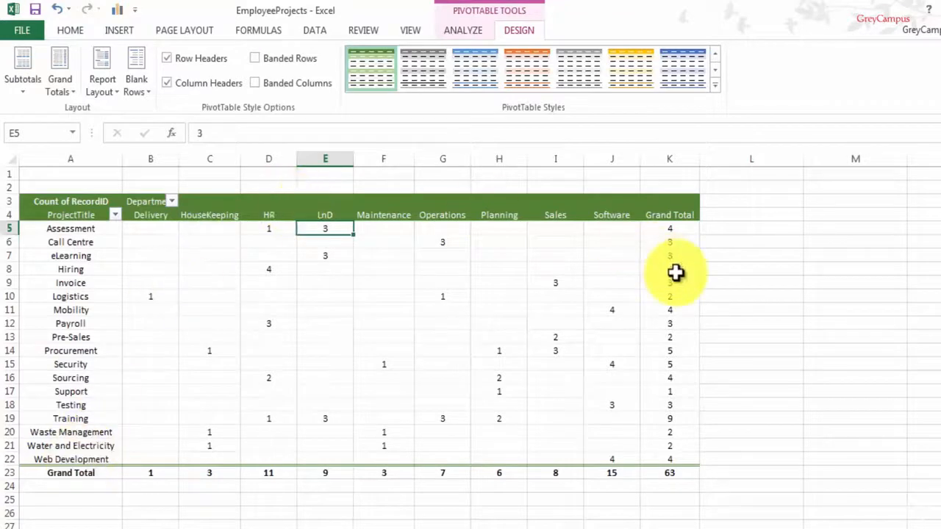
- Show the PivotTable field list again from a cell inside the table
{"action": "left_click", "coordinate": [485, 389]}
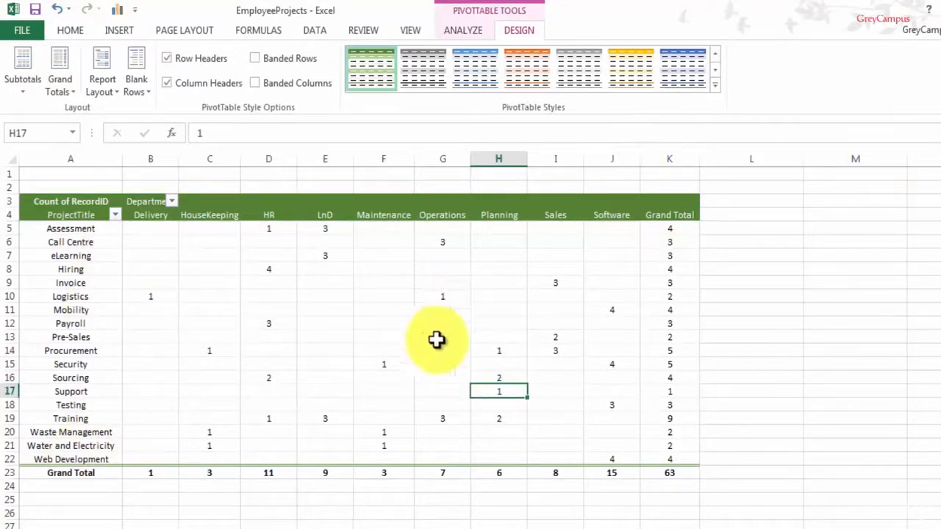
{"action": "right_click", "coordinate": [491, 390]}
{"action": "key", "text": "Escape"}
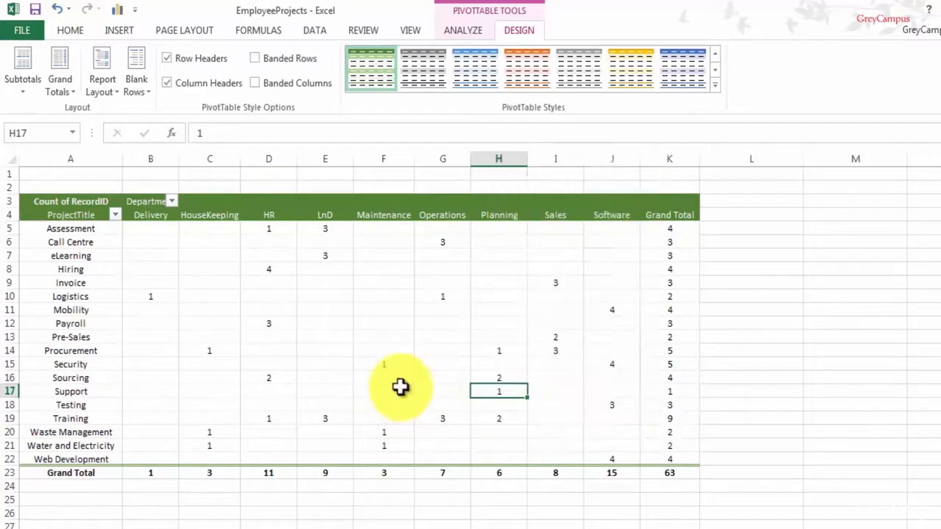
{"action": "right_click", "coordinate": [482, 392]}
{"action": "left_click", "coordinate": [508, 359]}
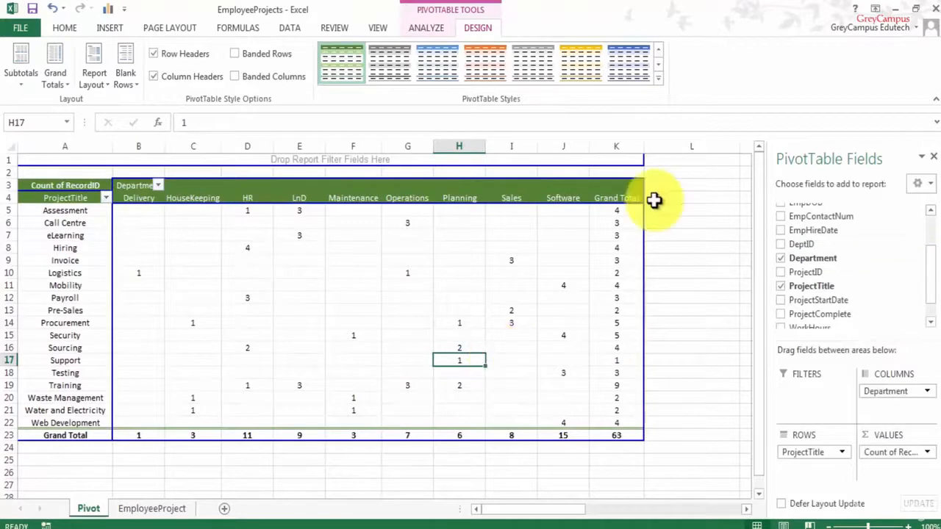
- Select the project titles from Assessment to Web Development and add ProjectStartDate as a report filter above the PivotTable
{"action": "left_click", "coordinate": [348, 161]}
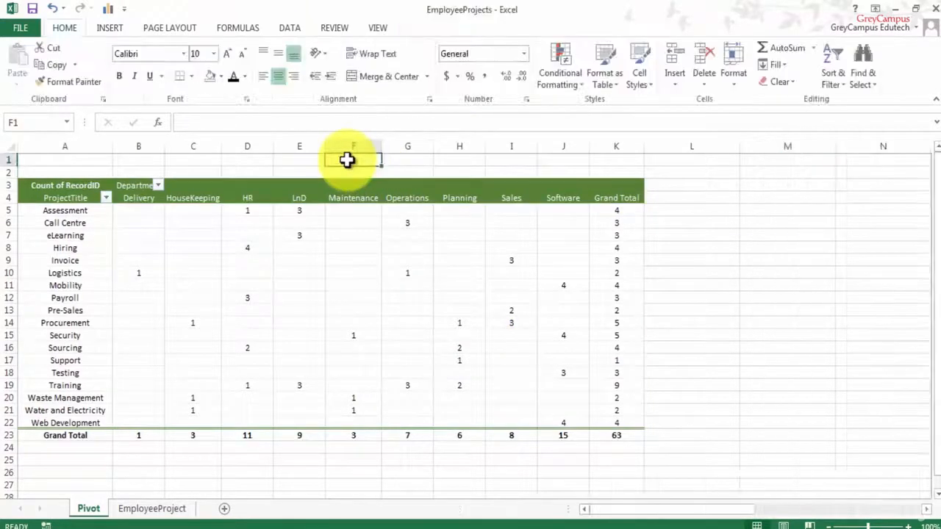
{"action": "left_click", "coordinate": [67, 206]}
{"action": "left_click_drag", "start_coordinate": [67, 206], "coordinate": [66, 331]}
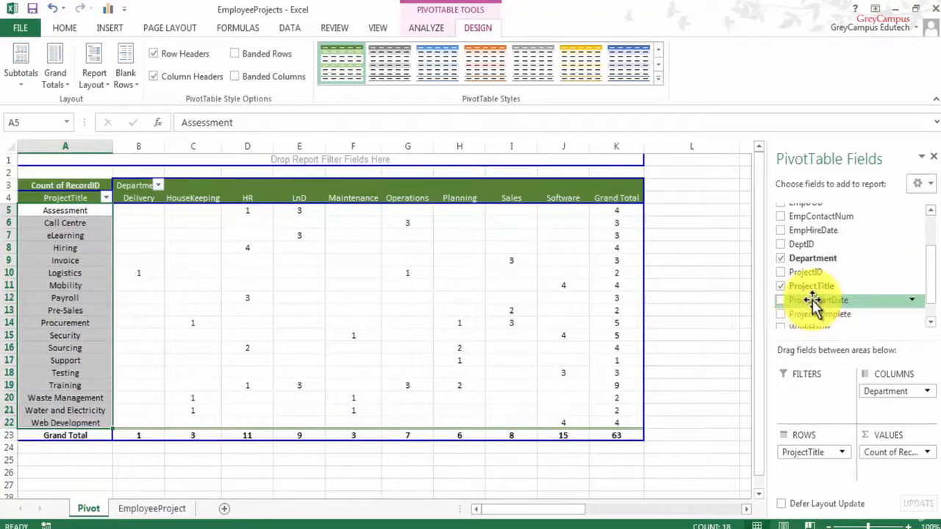
{"action": "left_click_drag", "start_coordinate": [812, 300], "coordinate": [71, 159]}
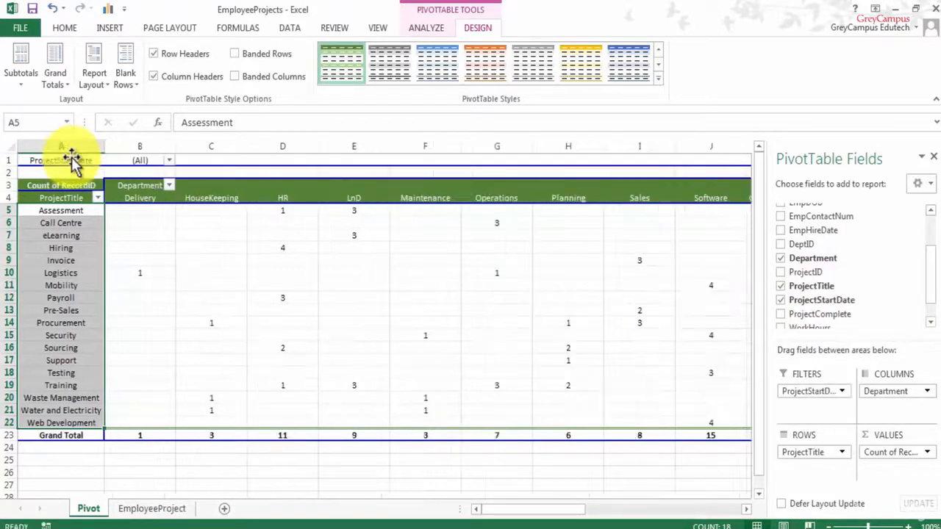
- Filter the PivotTable by ProjectStartDate to only 2-Nov-14 and 24-Nov-14, using multiple item selection
{"action": "left_click", "coordinate": [169, 161]}
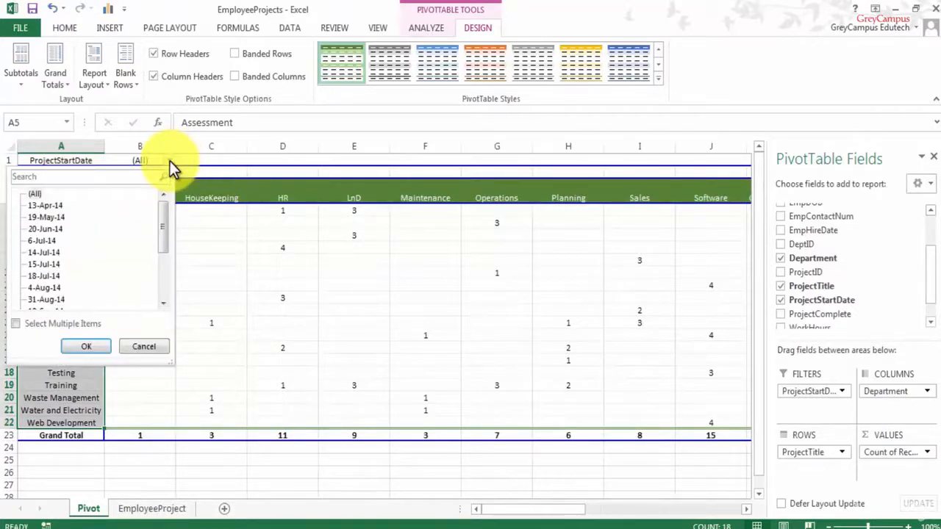
{"action": "left_click_drag", "start_coordinate": [162, 227], "coordinate": [162, 286]}
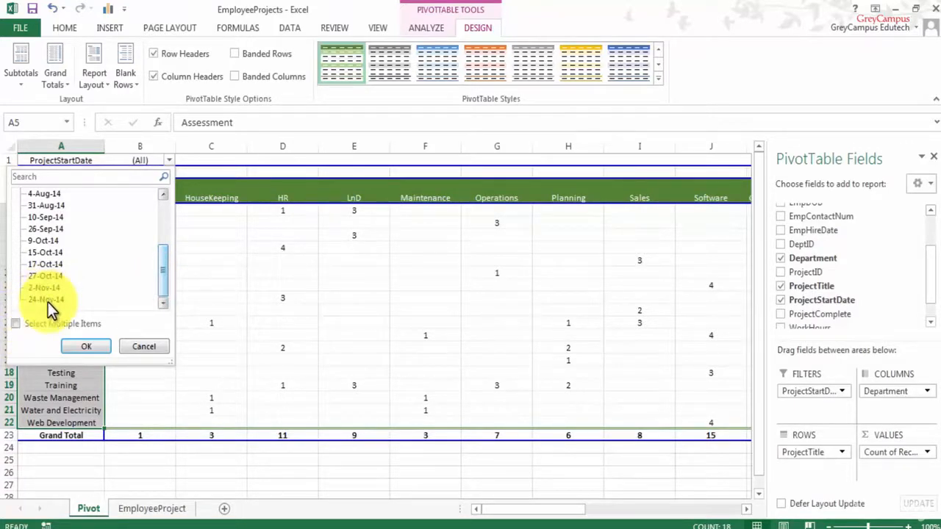
{"action": "left_click", "coordinate": [14, 324]}
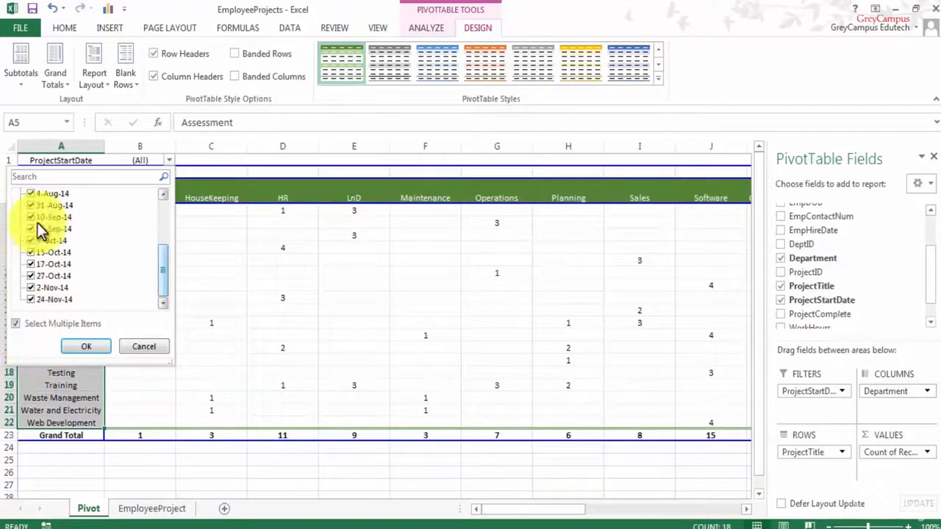
{"action": "left_click_drag", "start_coordinate": [162, 279], "coordinate": [160, 225]}
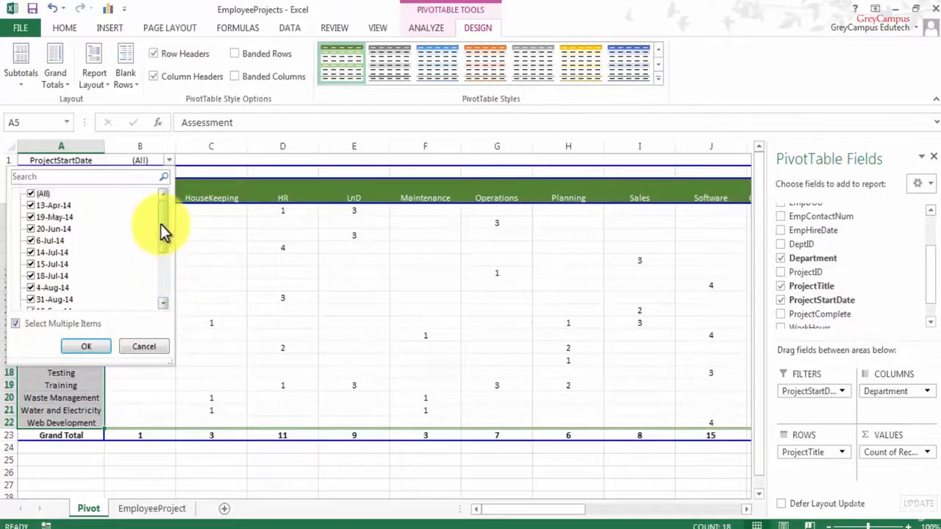
{"action": "left_click", "coordinate": [29, 193]}
{"action": "left_click_drag", "start_coordinate": [166, 227], "coordinate": [163, 285]}
{"action": "left_click", "coordinate": [31, 288]}
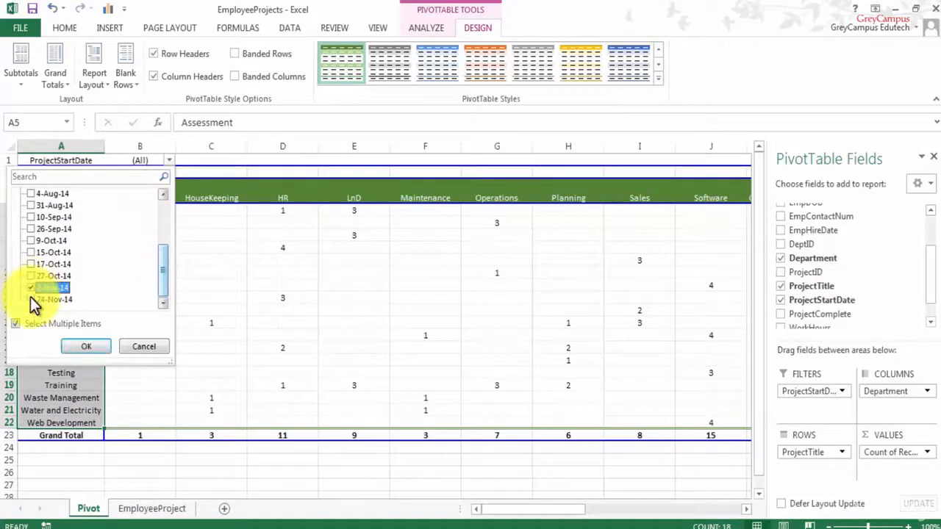
{"action": "left_click", "coordinate": [30, 299]}
{"action": "left_click", "coordinate": [86, 346]}
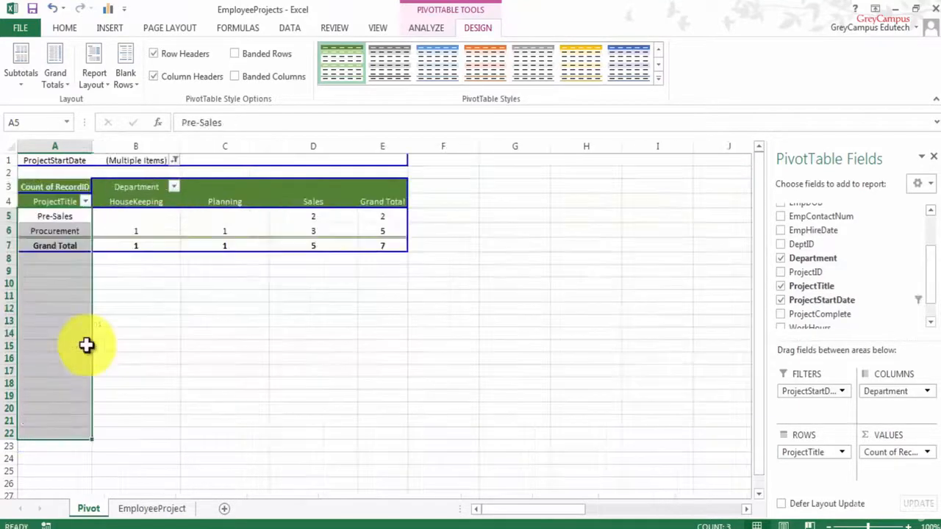
- Extend the ProjectStartDate filter with the October dates 9-Oct-14, 15-Oct-14, 17-Oct-14 and 27-Oct-14
{"action": "left_click", "coordinate": [146, 231]}
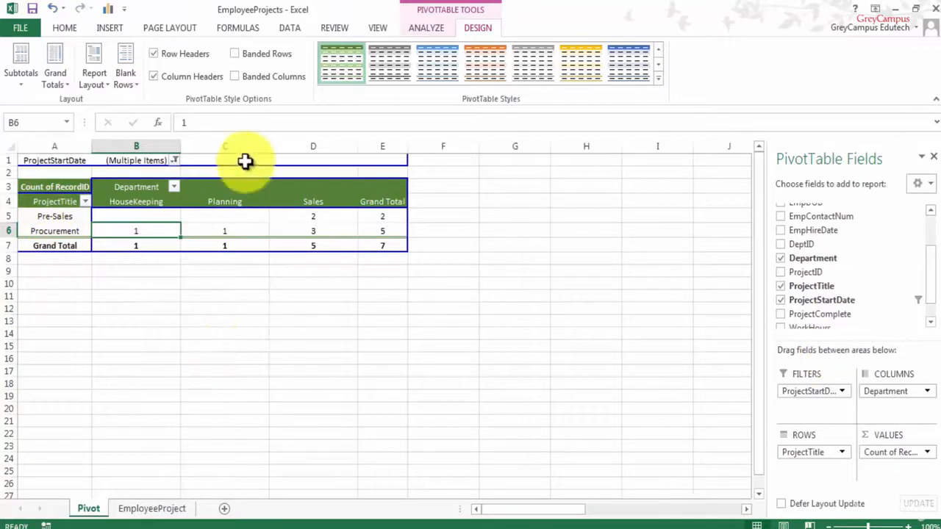
{"action": "left_click", "coordinate": [174, 161]}
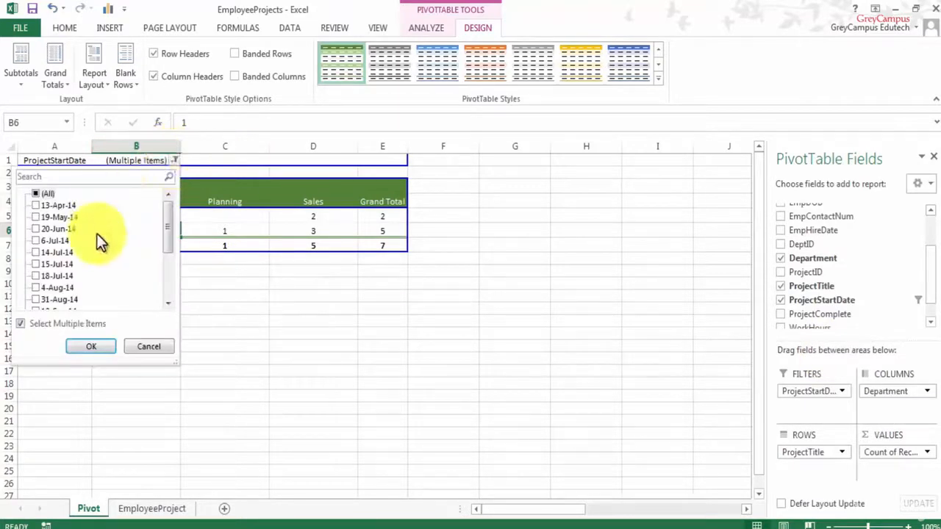
{"action": "left_click_drag", "start_coordinate": [169, 225], "coordinate": [164, 273]}
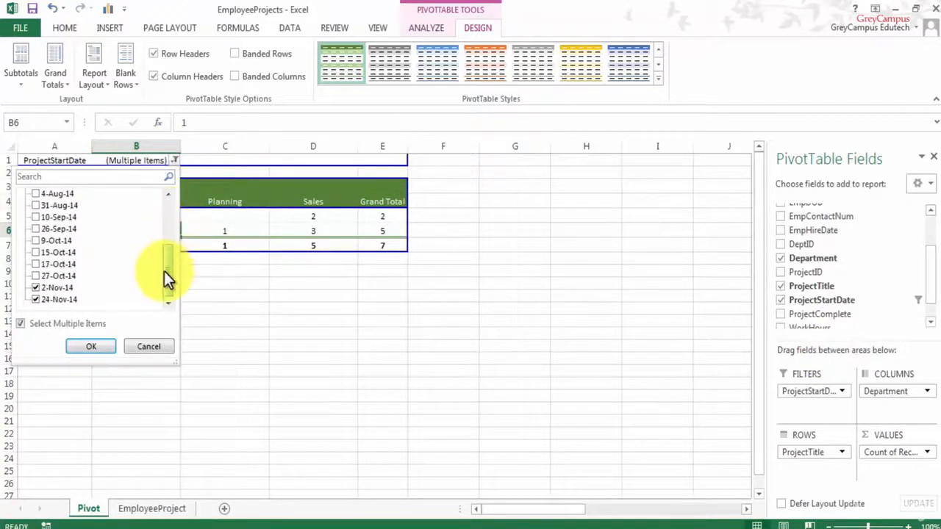
{"action": "left_click", "coordinate": [33, 242]}
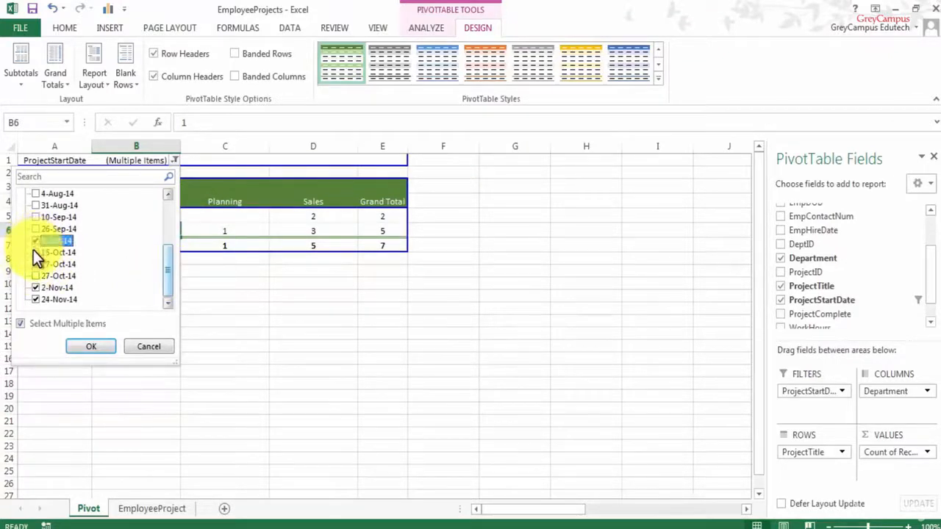
{"action": "left_click", "coordinate": [33, 250]}
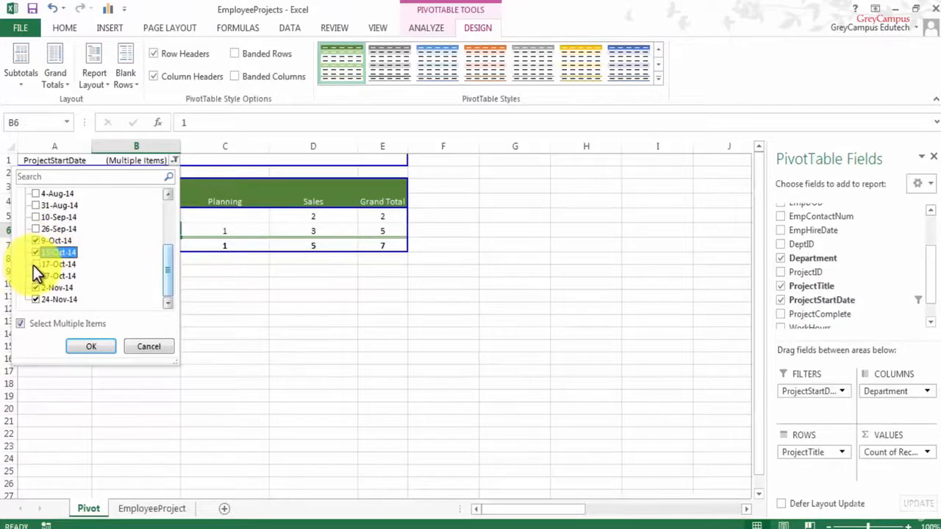
{"action": "left_click", "coordinate": [33, 265]}
{"action": "left_click", "coordinate": [33, 277]}
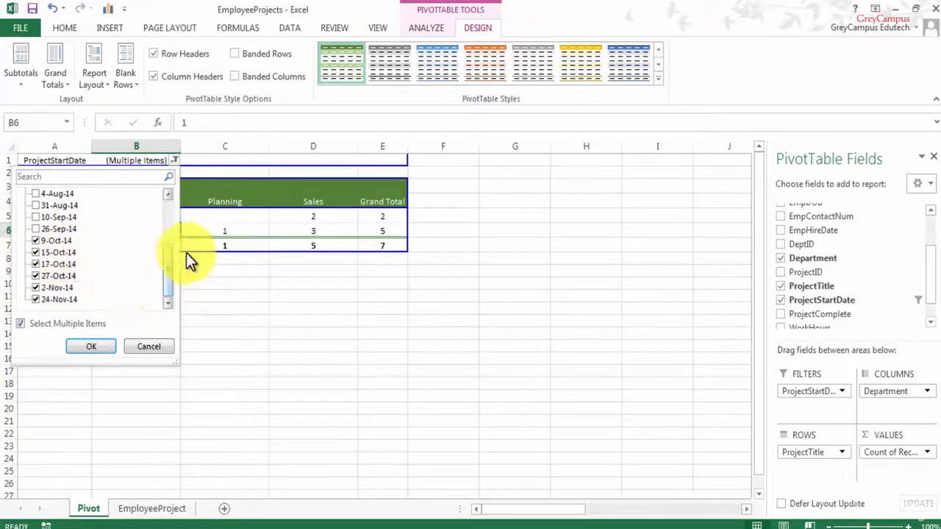
{"action": "mouse_move", "coordinate": [171, 261]}
{"action": "left_mouse_down"}
{"action": "mouse_move", "coordinate": [172, 214]}
{"action": "mouse_move", "coordinate": [171, 279]}
{"action": "left_mouse_up"}
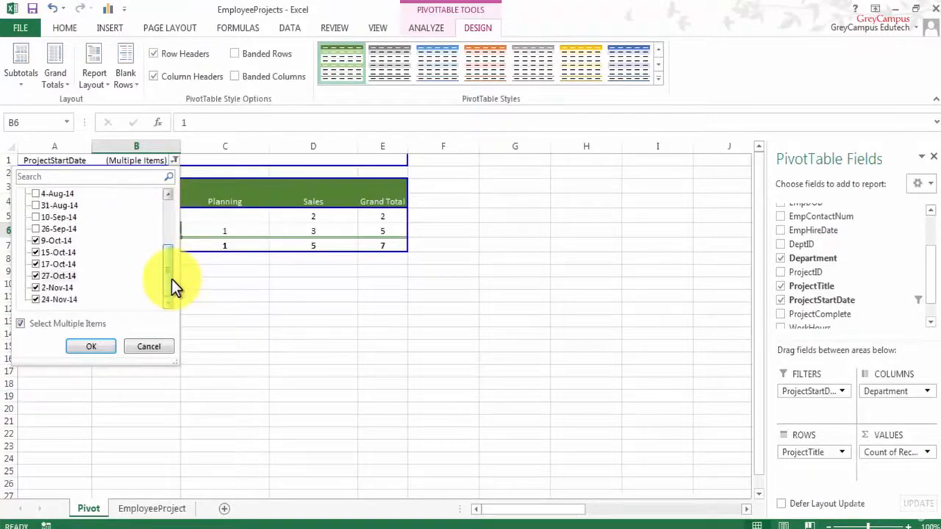
{"action": "left_click", "coordinate": [91, 347]}
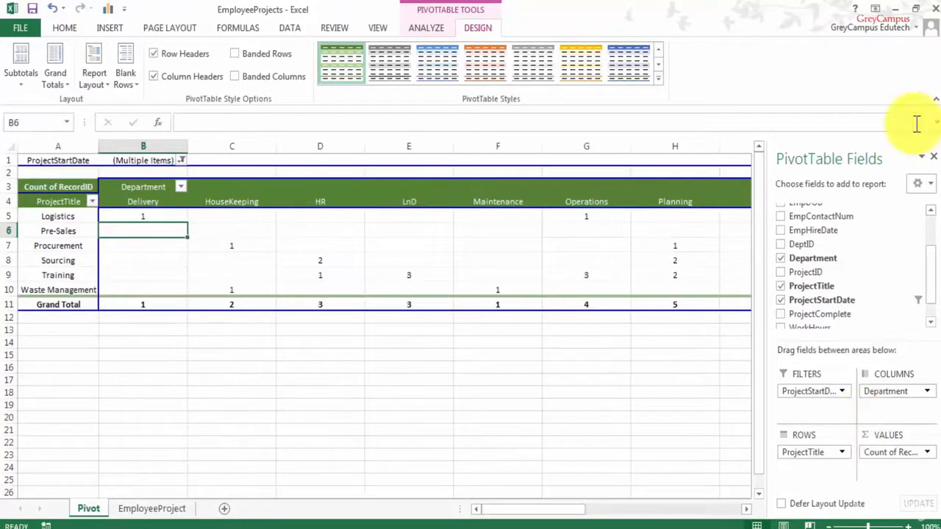
- Hide the PivotTable field list to view the full filtered table, and show the list again
{"action": "left_click", "coordinate": [932, 160]}
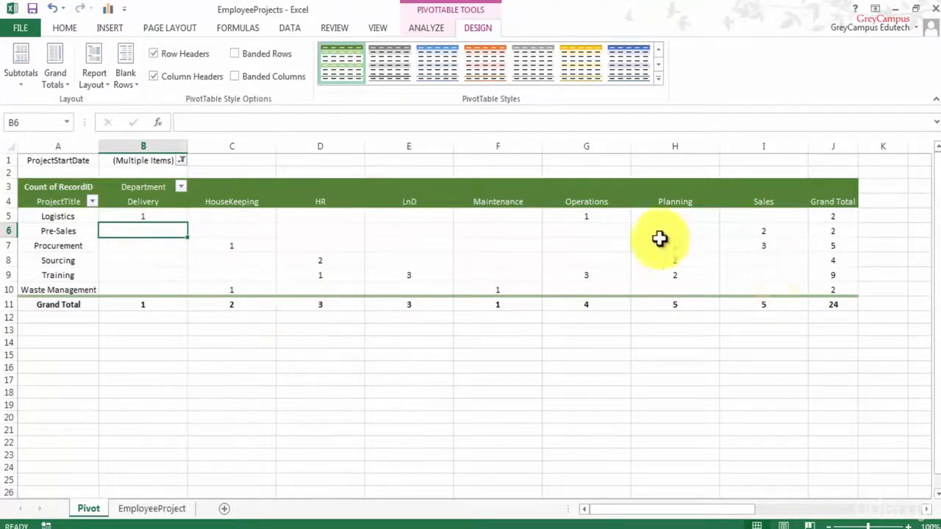
{"action": "right_click", "coordinate": [784, 257]}
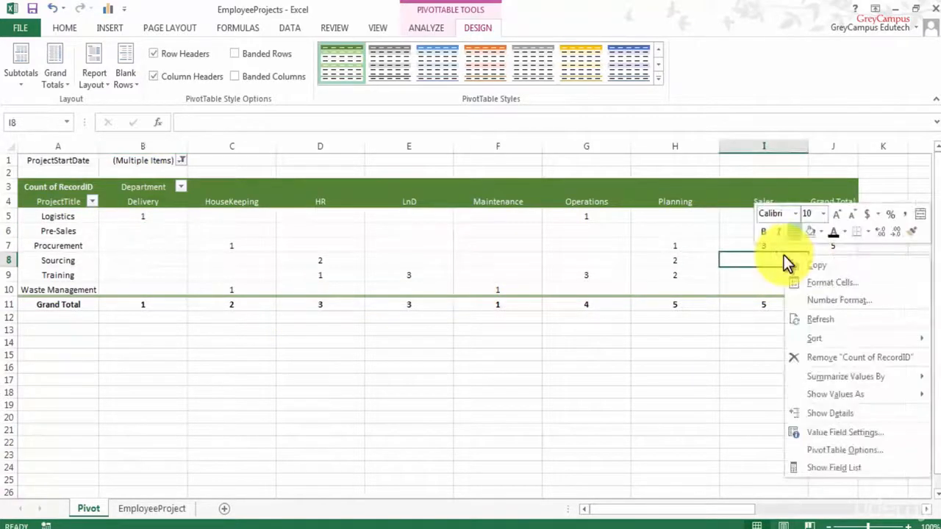
{"action": "left_click", "coordinate": [736, 271]}
{"action": "right_click", "coordinate": [736, 267]}
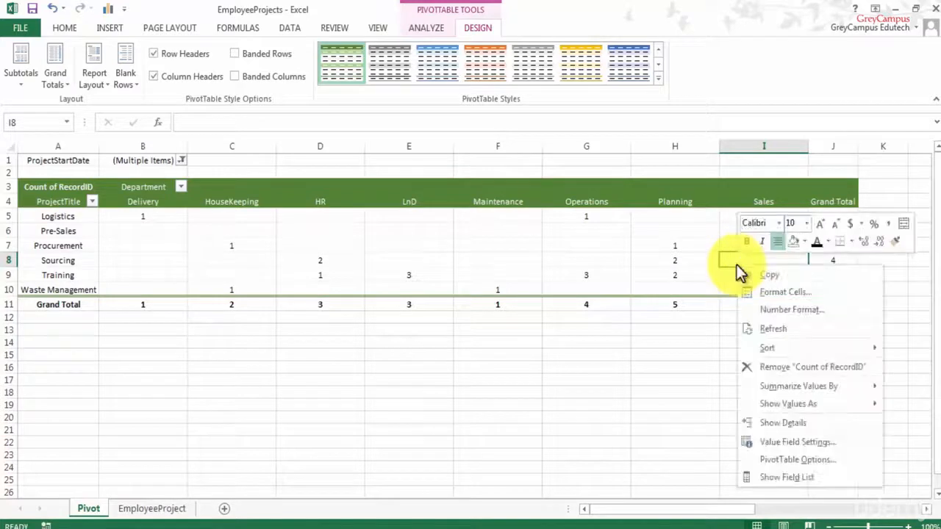
{"action": "left_click", "coordinate": [788, 478]}
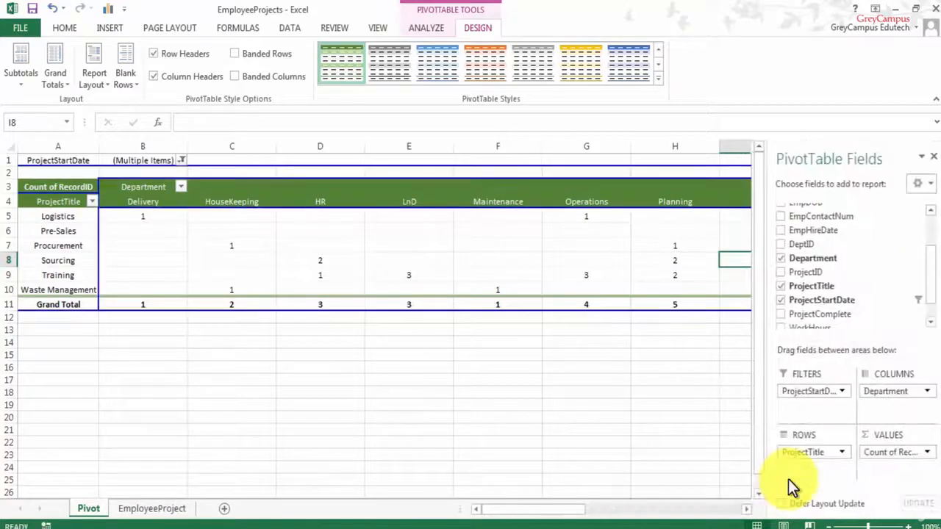